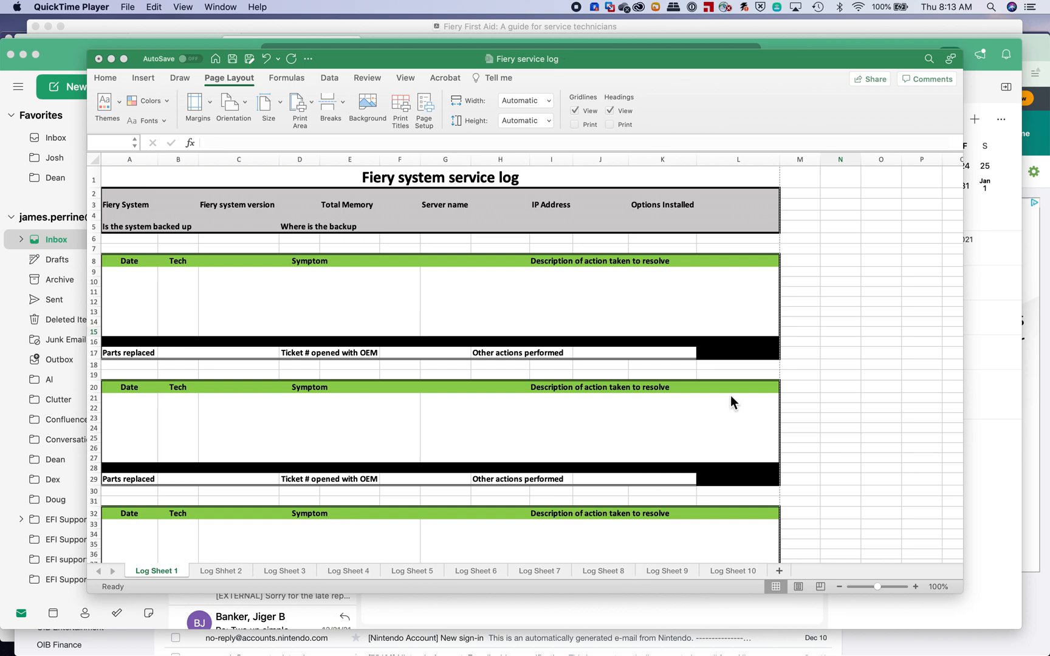
Append "- Customer x" to the sheet's "Fiery system service log" title.
click(529, 181)
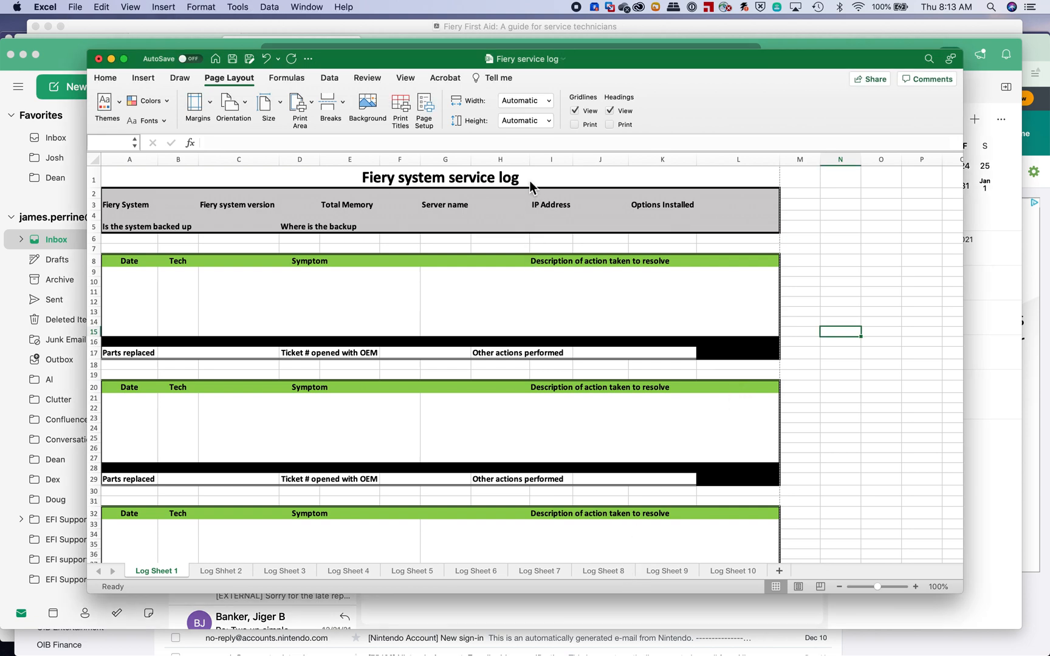
double_click(529, 180)
text(-  )
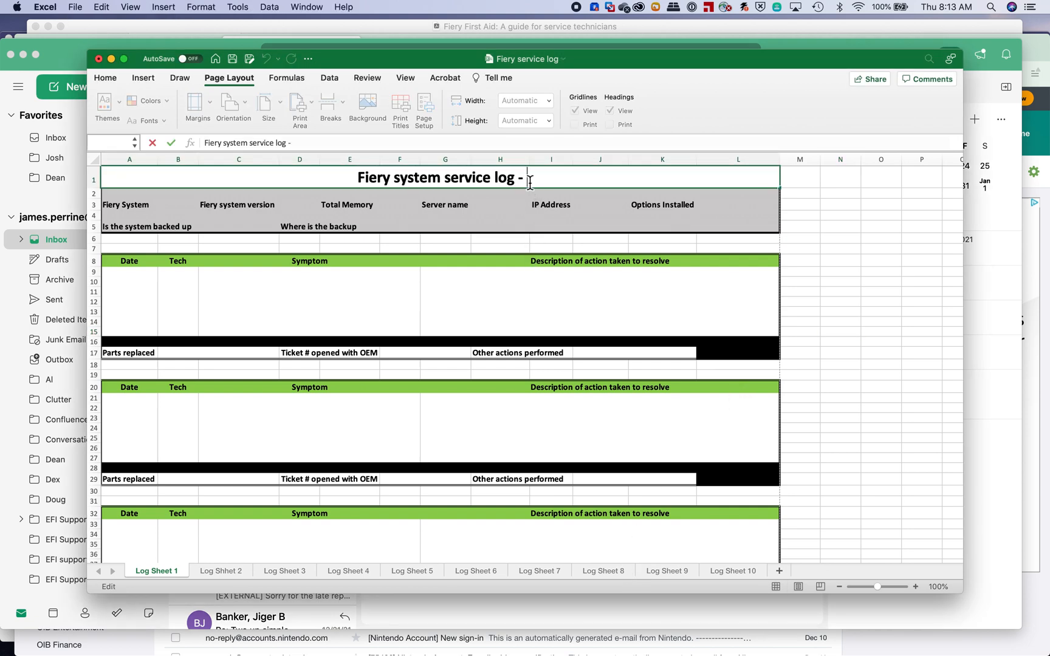
text(Customer x)
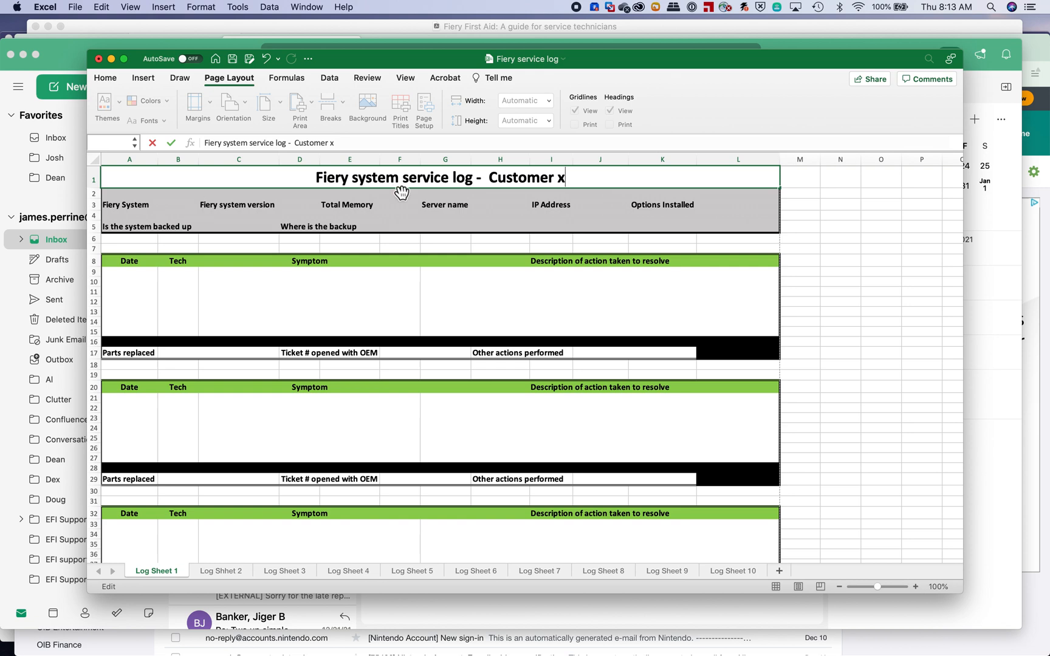
Set the Fiery System to FS300 and the Fiery system version to 1.2 in the log header.
click(182, 212)
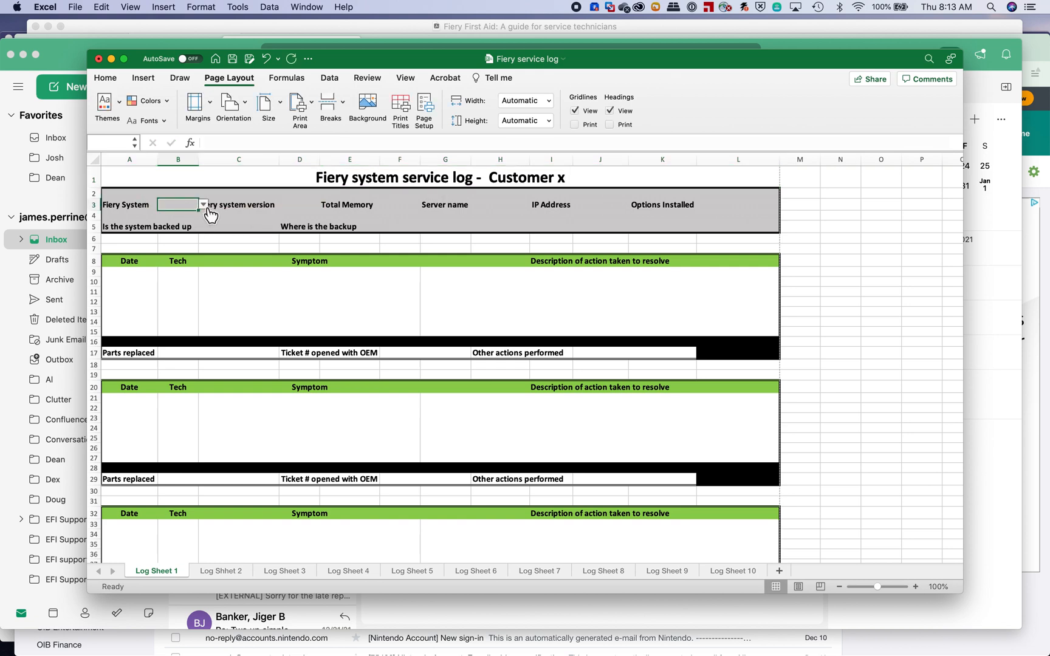
click(204, 205)
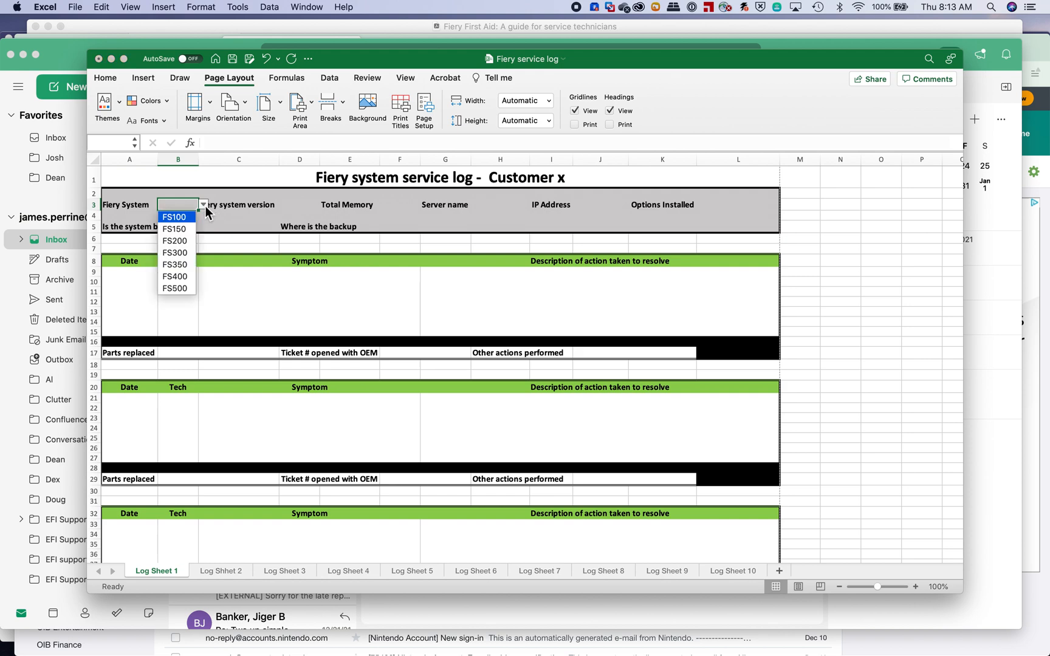
click(183, 254)
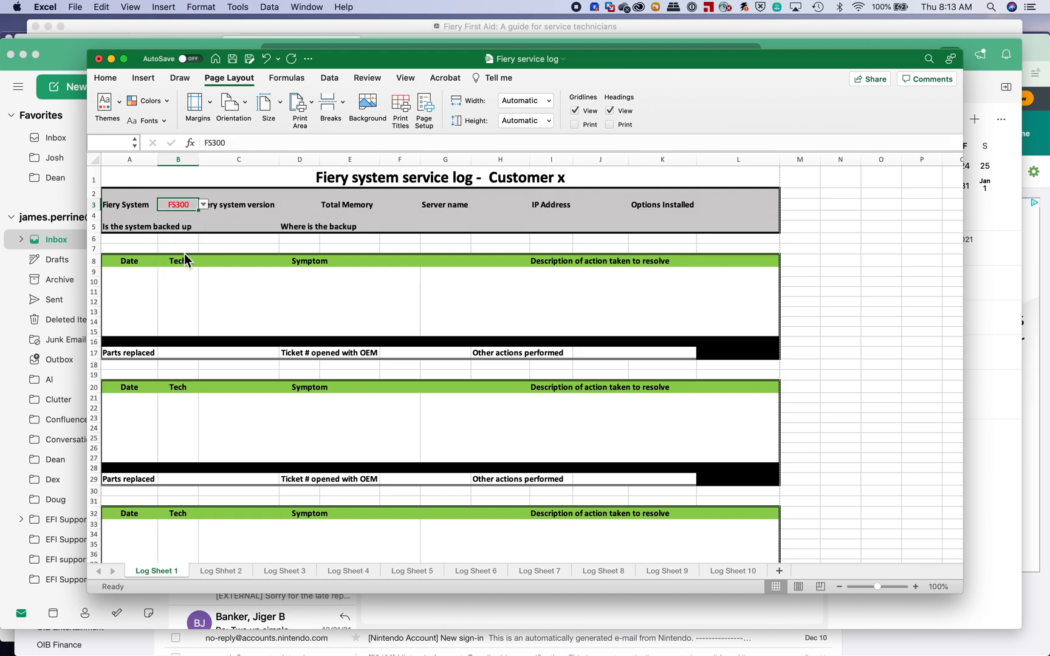
click(299, 210)
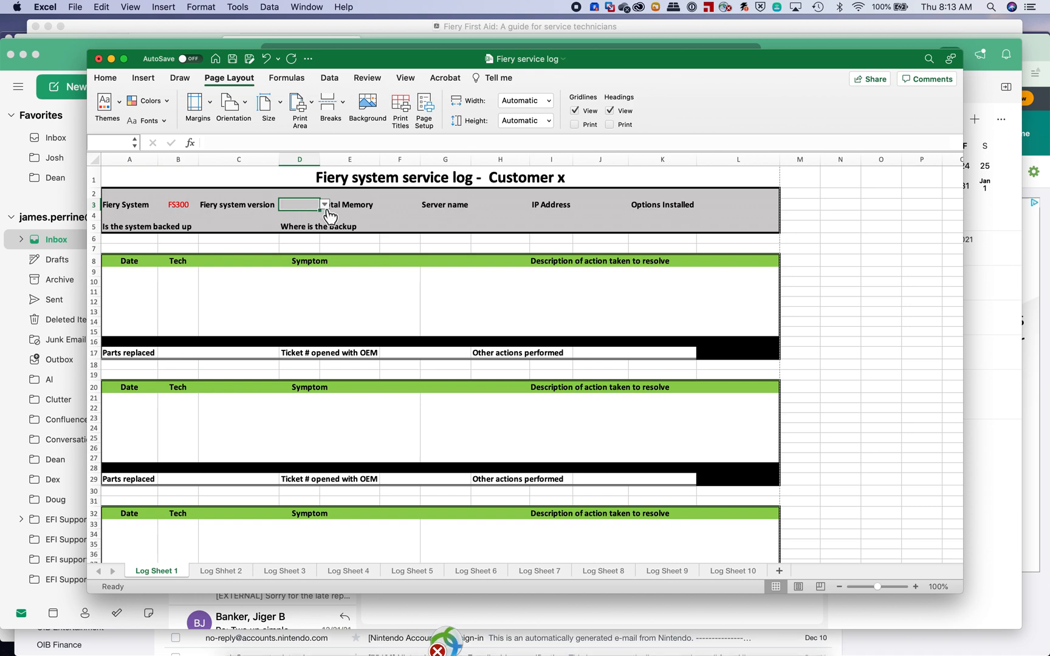
click(326, 207)
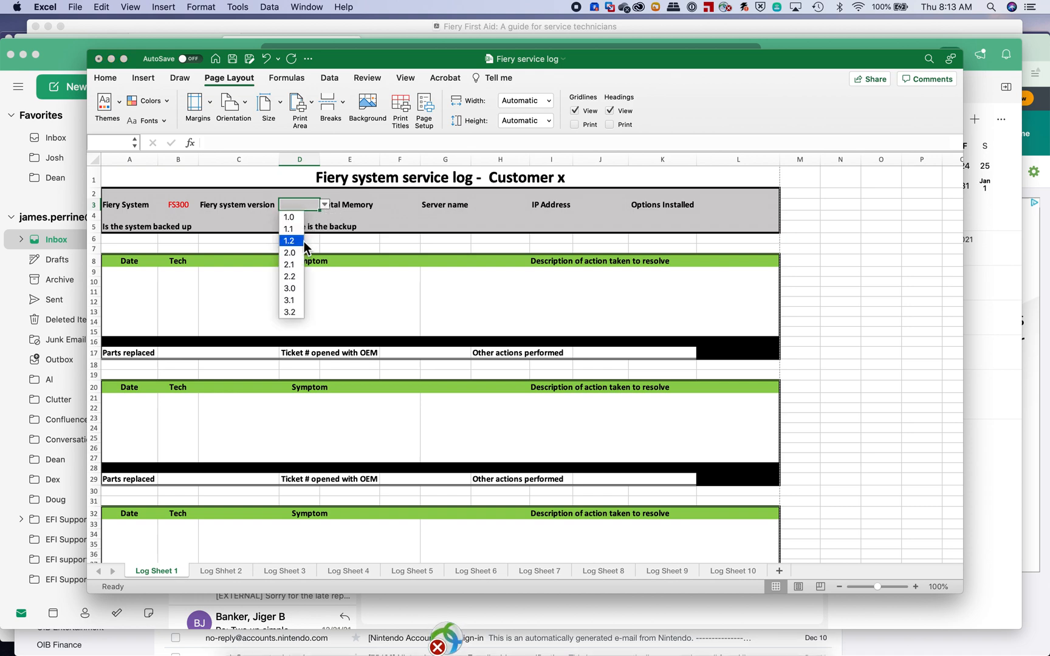
click(302, 241)
Set Total Memory to 8GB and enter "Server Fiery" as the server name.
click(401, 205)
click(426, 206)
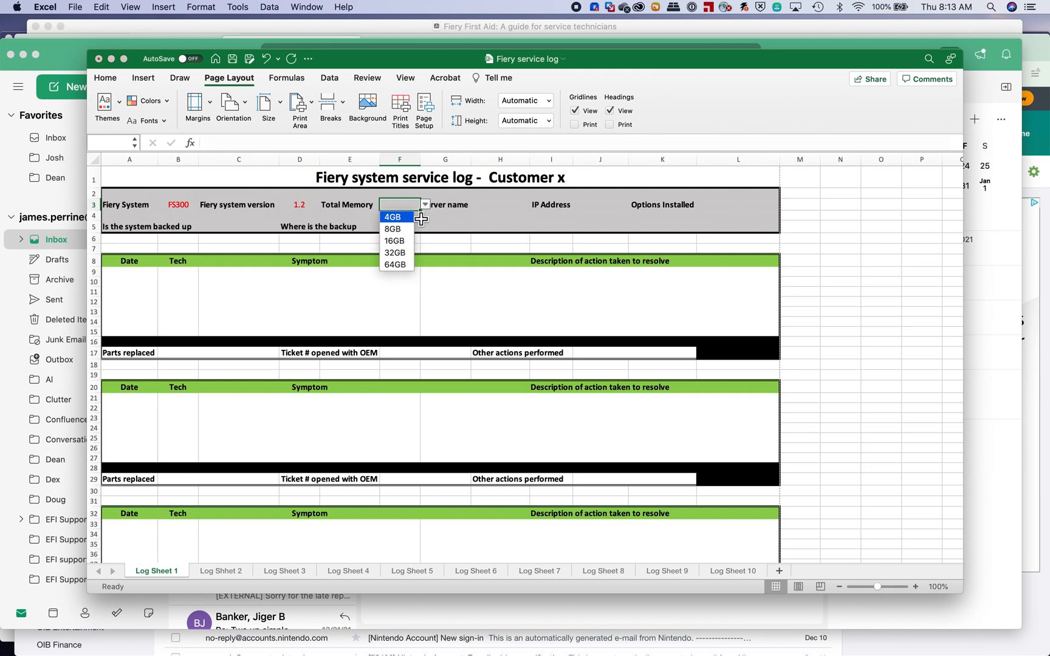
click(406, 233)
double_click(488, 205)
text(S)
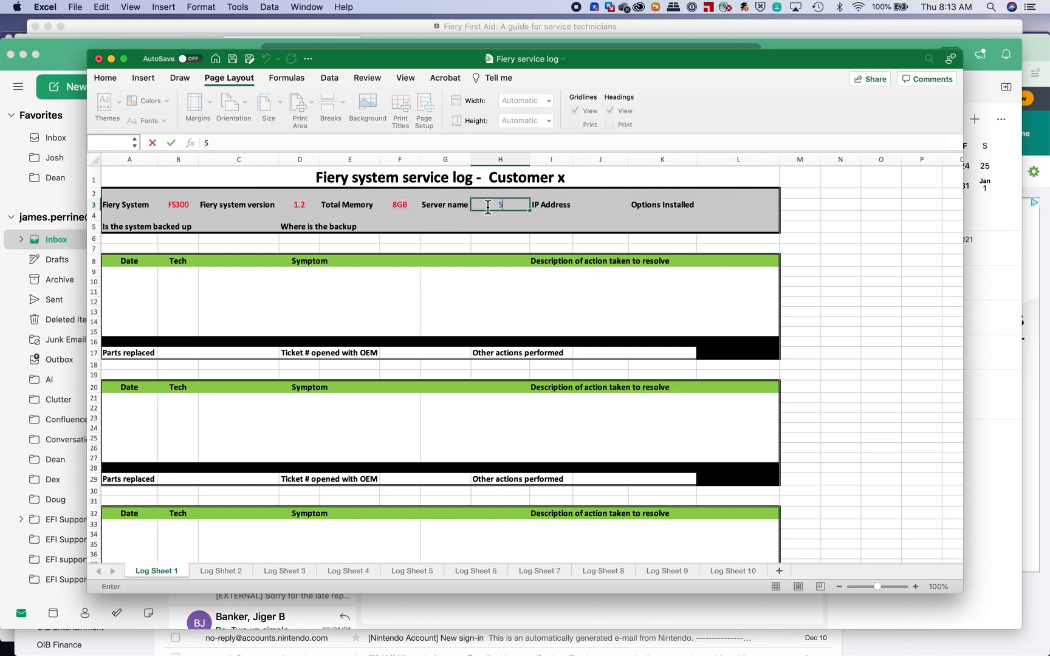
text(erver Fiery)
Enter 192.168.0.1 as the IP address and choose GAPPE for Options Installed.
click(598, 207)
text(192.168.0.1)
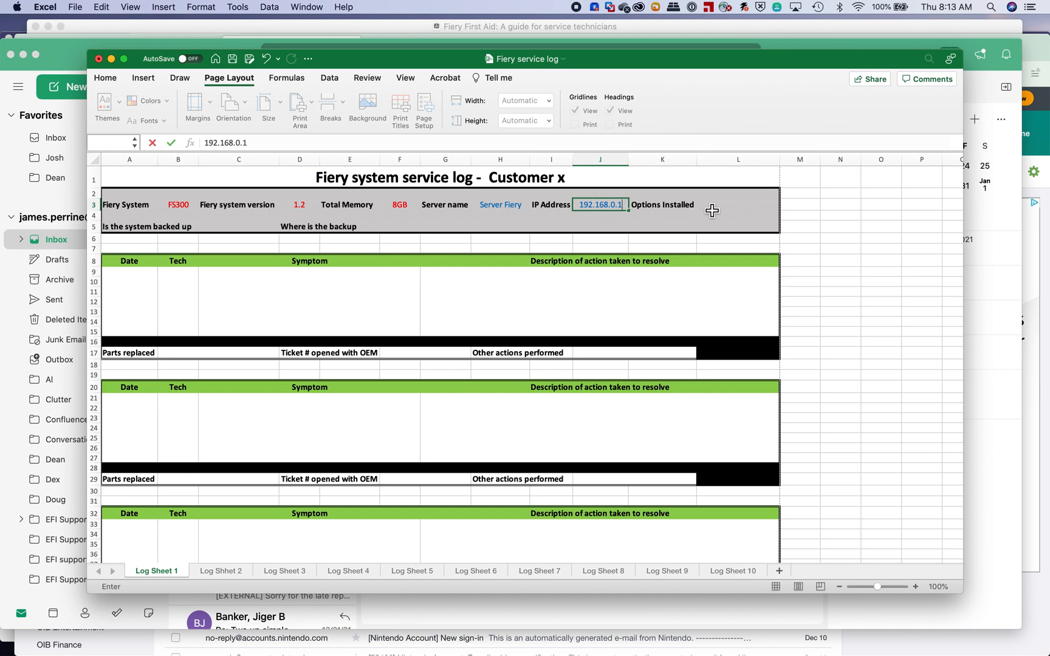
click(716, 209)
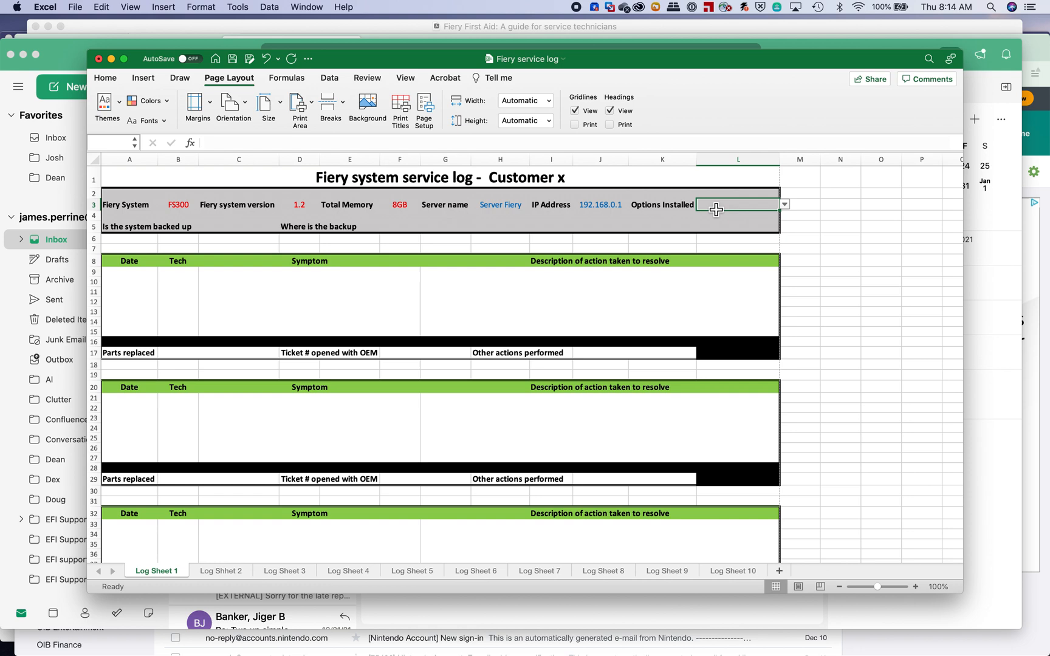
click(787, 205)
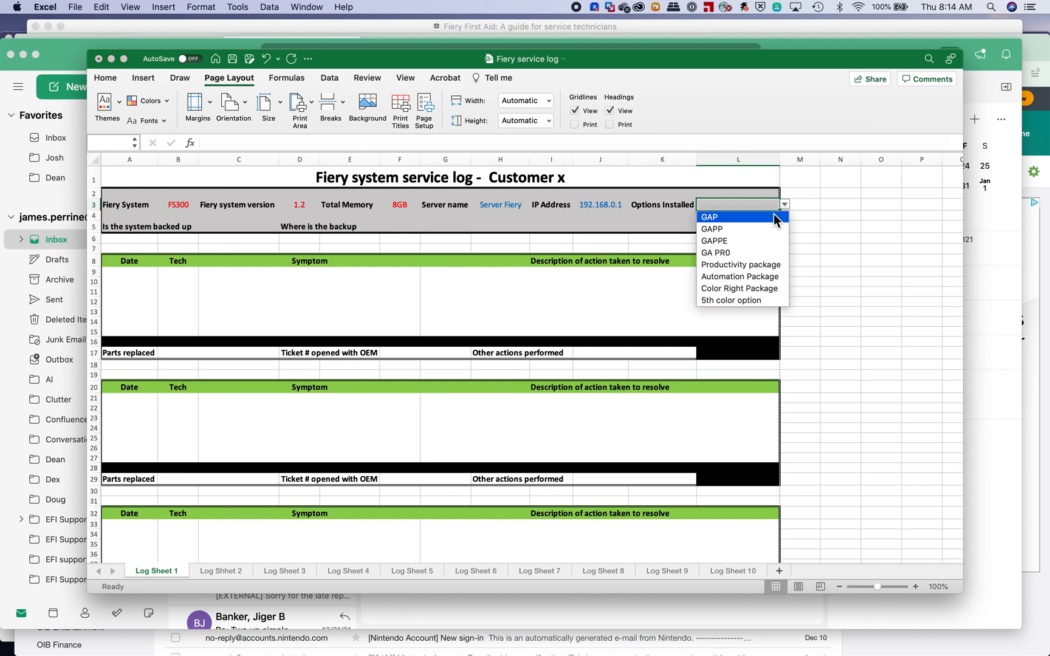
click(738, 242)
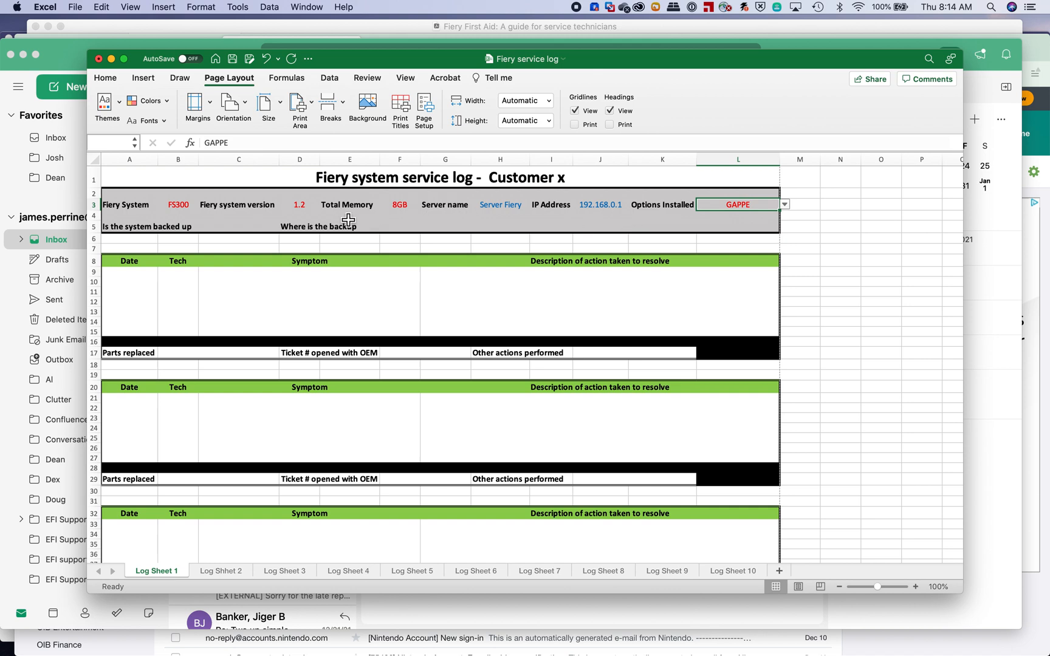
Mark the system as backed up with Yes and record the backup location as "On thumb drive in top front drawer of customer's desk".
click(236, 231)
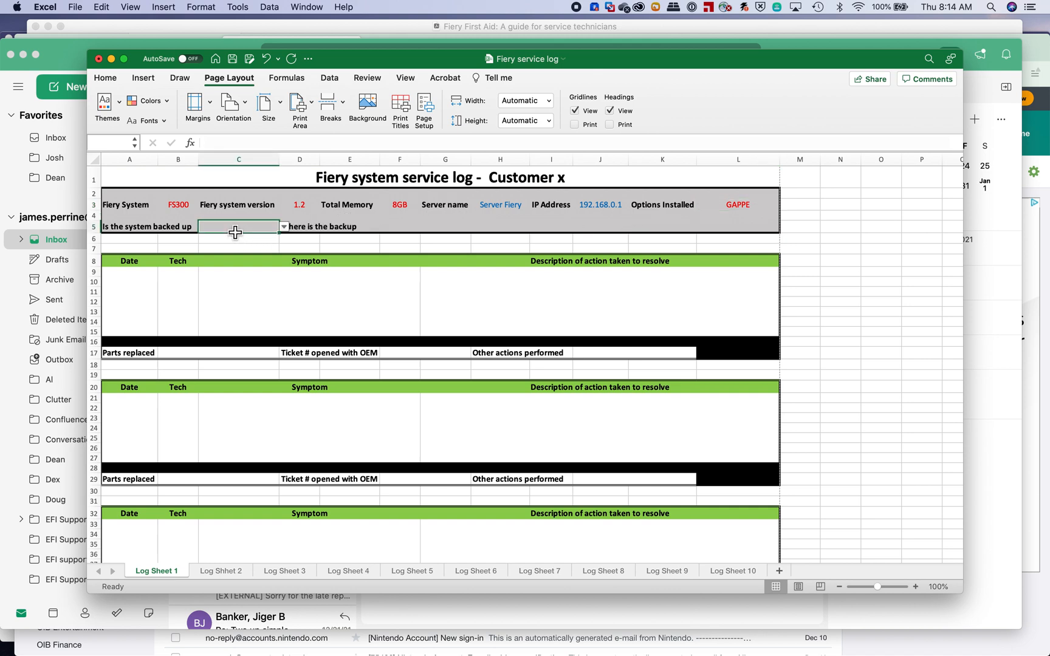
click(284, 227)
click(218, 244)
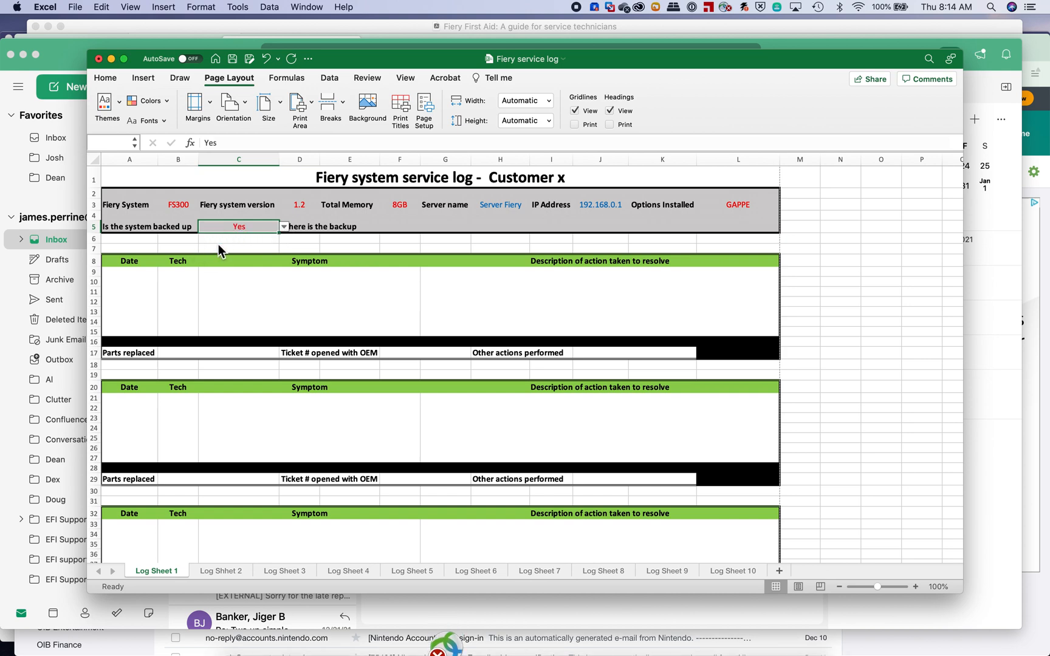
click(391, 232)
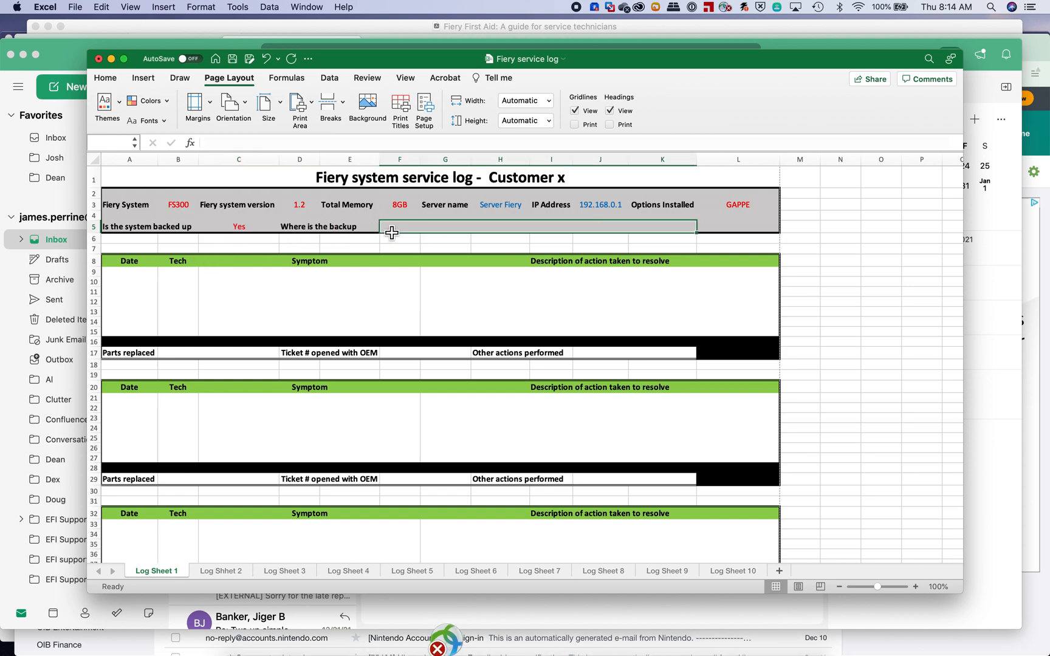
text(O)
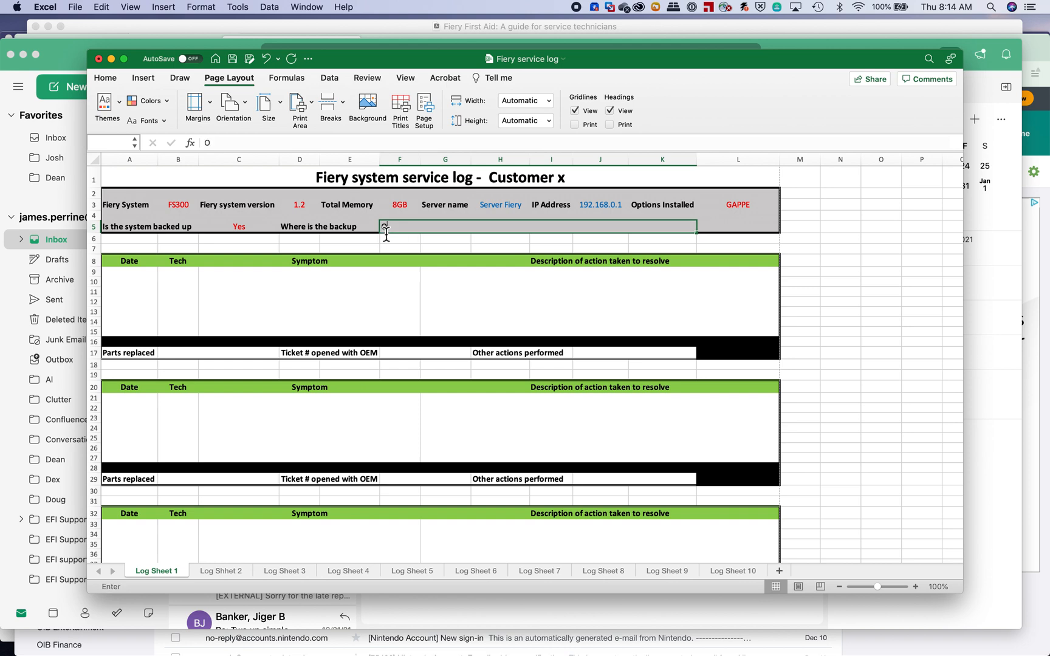
text(n thumb d)
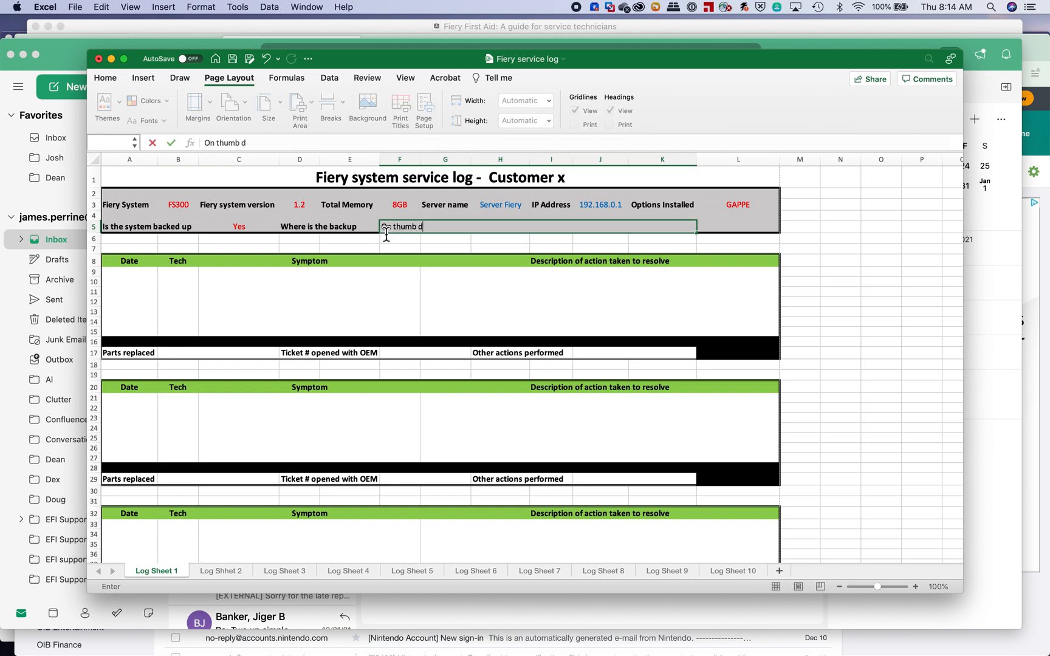
text(rive in top front drawer of cus)
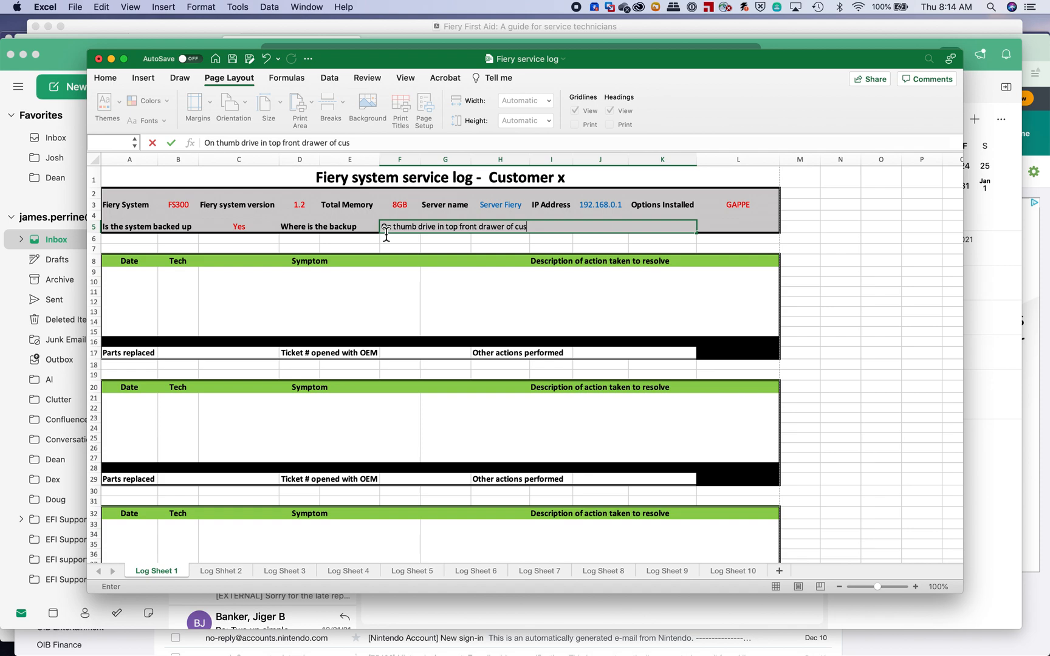
text(tomer's desk)
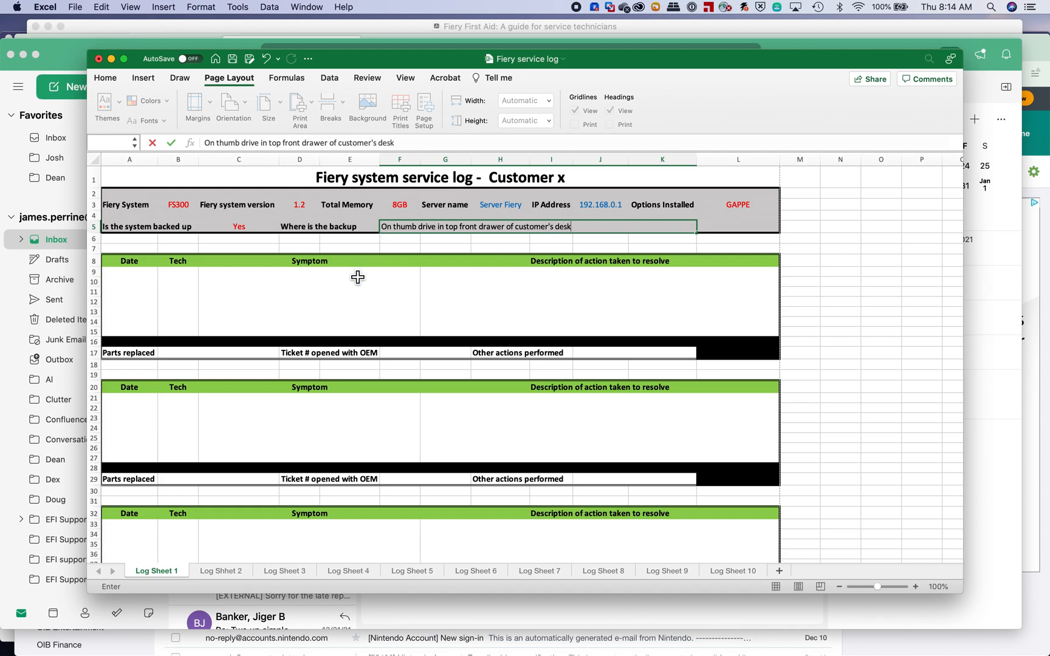
click(341, 307)
Fill in the first service entry's date as 12/22/2021 and enter the technician's initials.
double_click(145, 304)
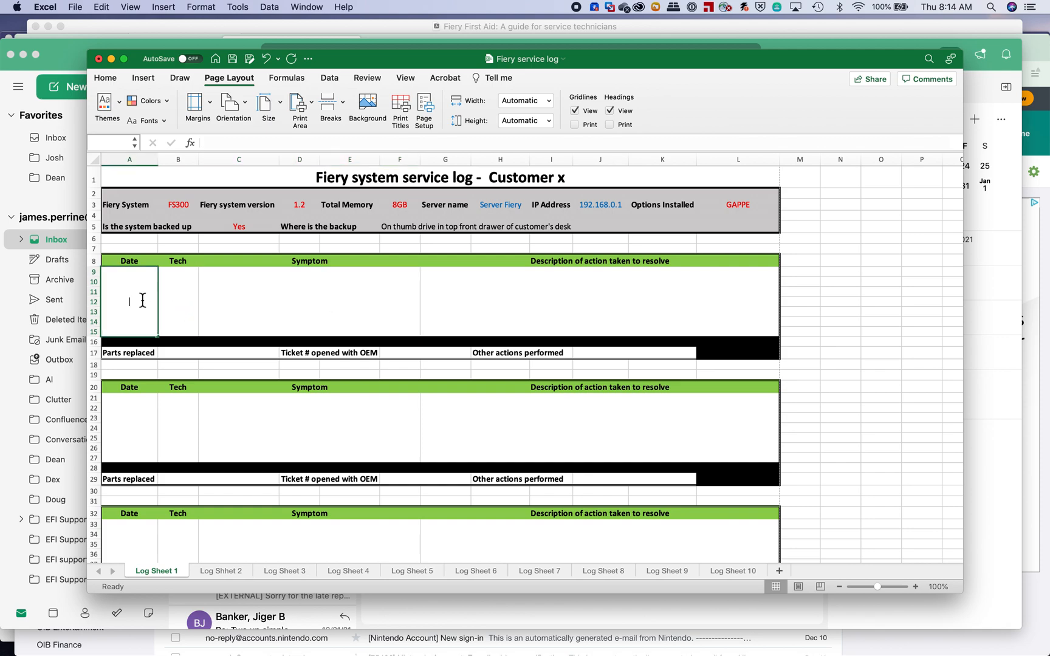
text(12)
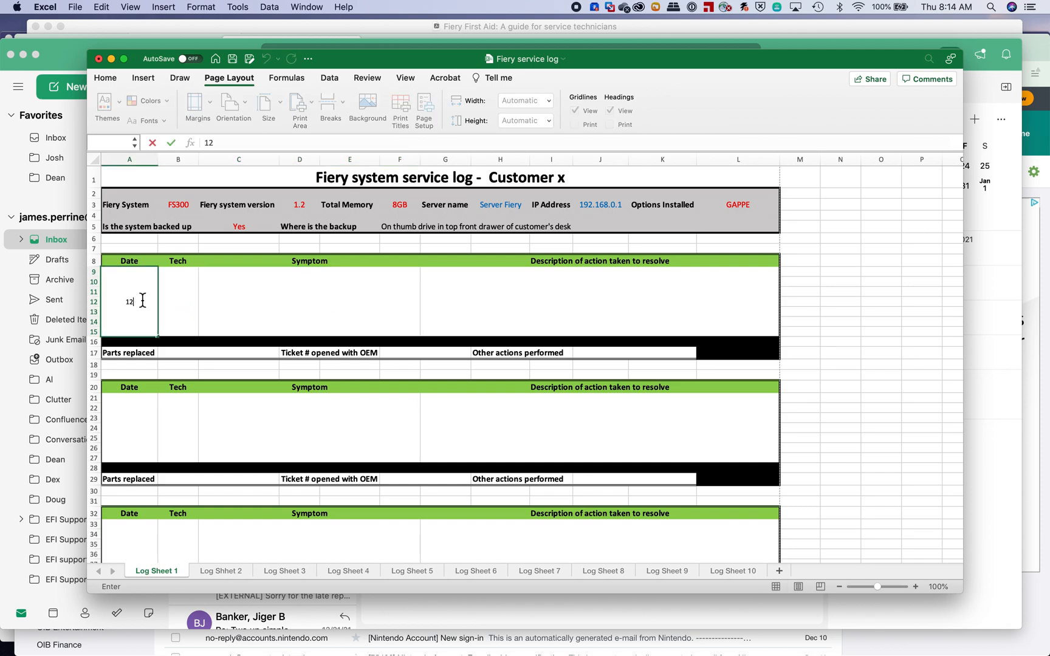
text(/22/2021)
click(183, 298)
text(Jp)
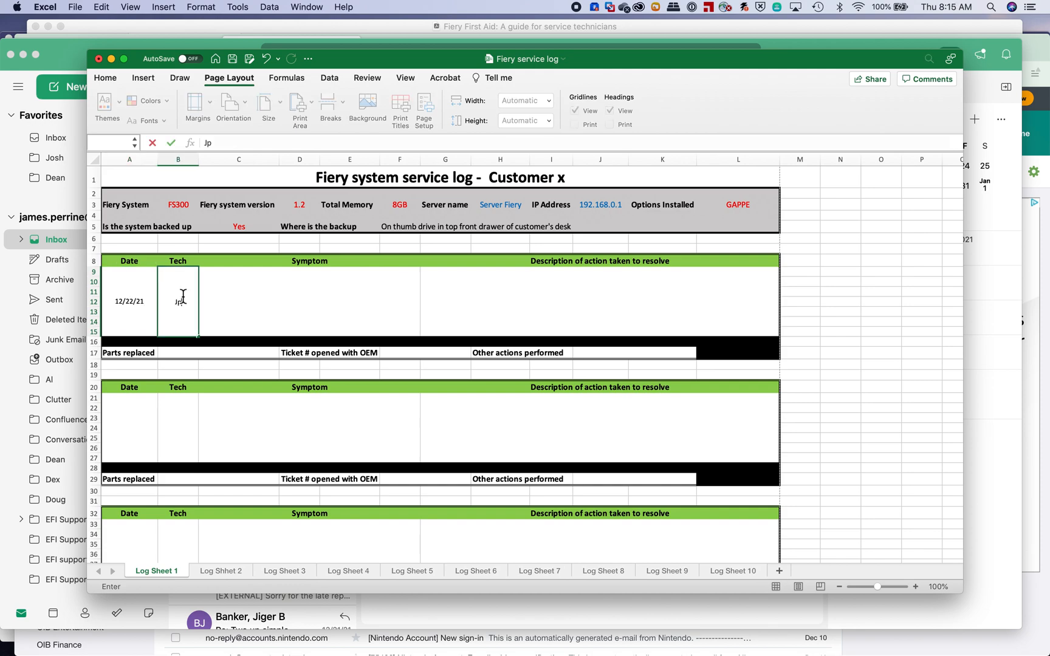
key(BackSpace)
text(P)
Enter the first service entry's symptom as "Fiery Shutsdown by itself intermittently".
click(271, 300)
double_click(270, 298)
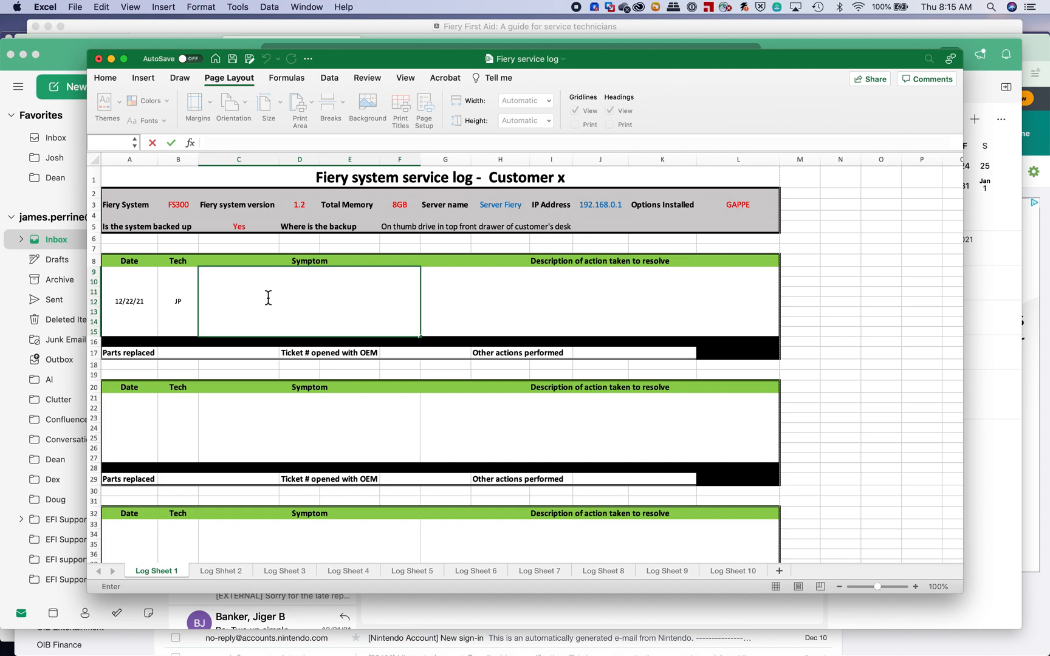
text(fIERY SHU)
key(BackSpace)
key(BackSpace)
key(BackSpace)
key(BackSpace)
key(BackSpace)
key(BackSpace)
key(BackSpace)
key(BackSpace)
key(BackSpace)
text(Fiery Shutsdown in)
key(BackSpace)
key(BackSpace)
text(by itself intermittently)
key(Tab)
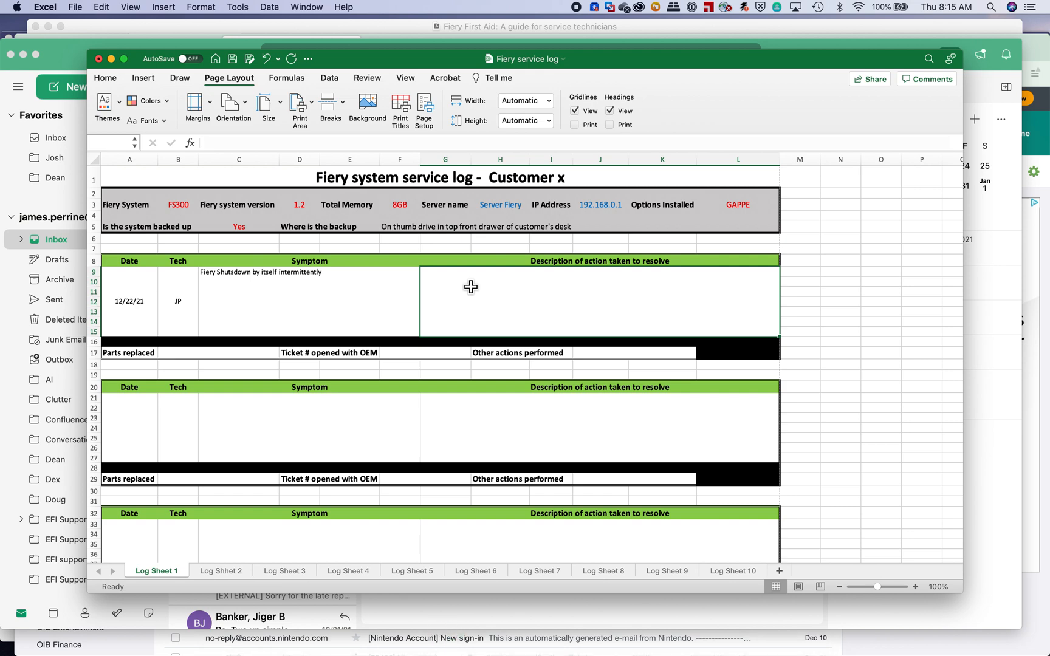
Describe the first entry's action taken as "Checked power connections and UPS, verified hard drive and cleared server".
text(Checked )
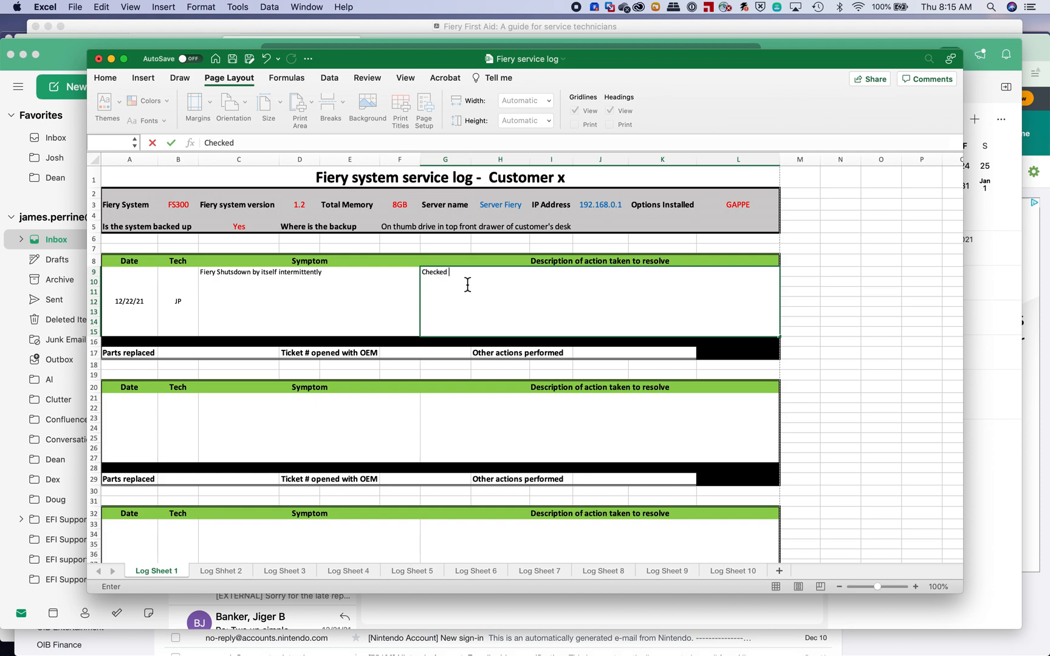
text(power connections and UPS)
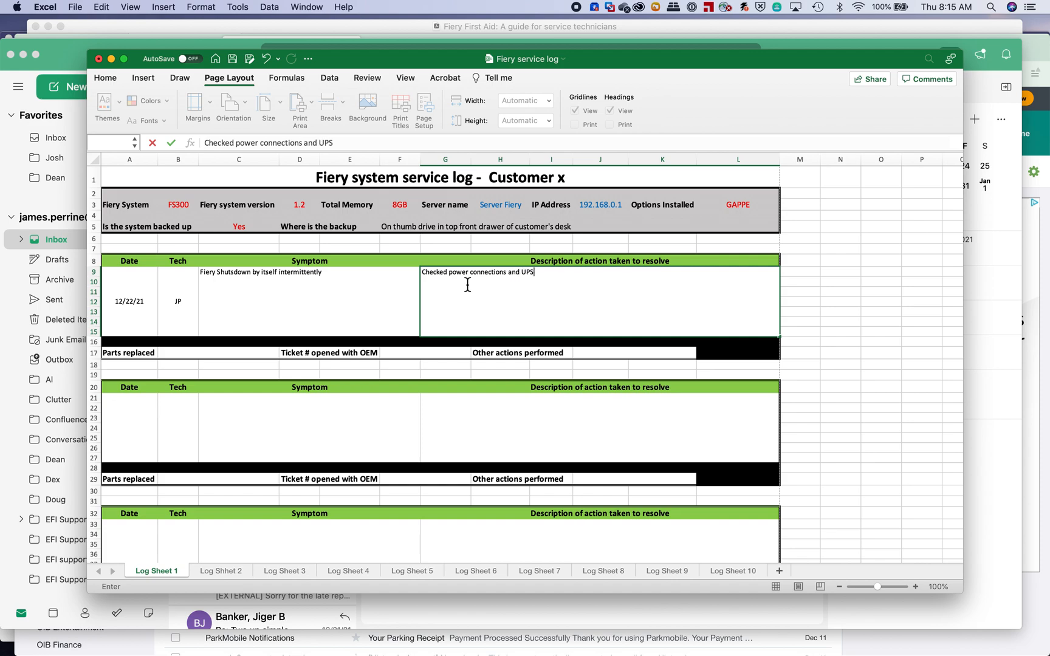
text(, verified hard drive and )
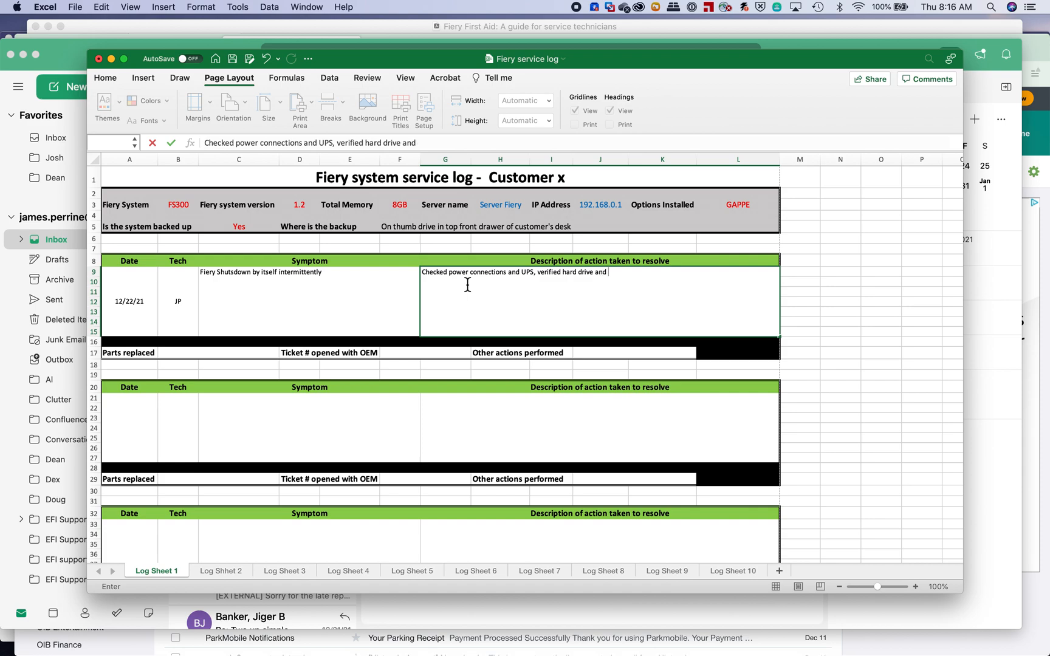
text(cleared server)
Choose Power Supply as the first entry's replaced part and enter the ticket number opened with the OEM.
click(208, 360)
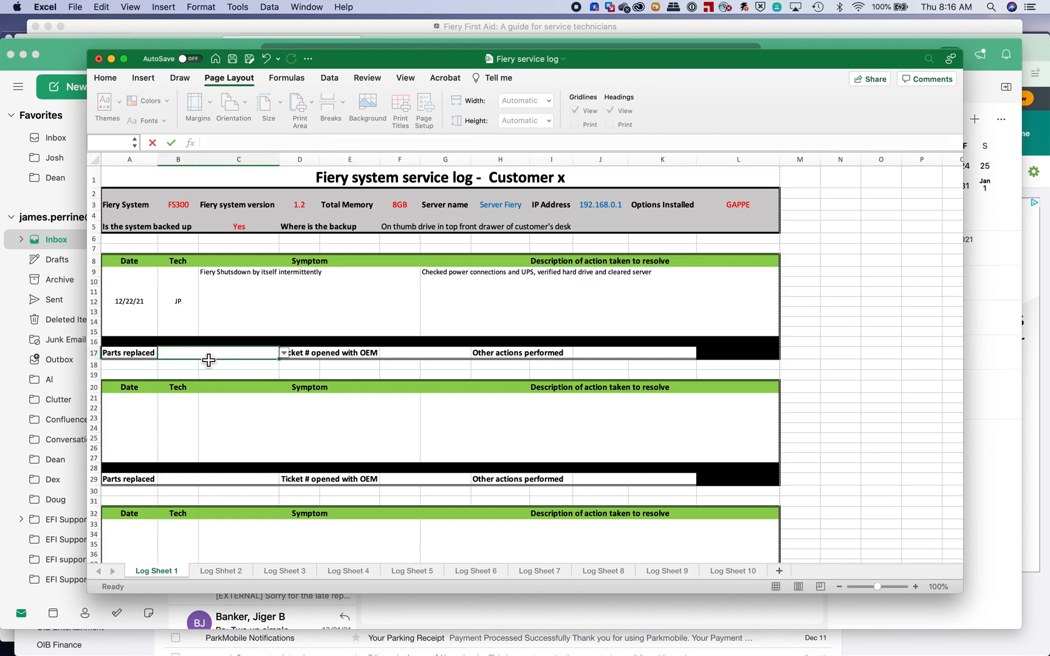
click(284, 353)
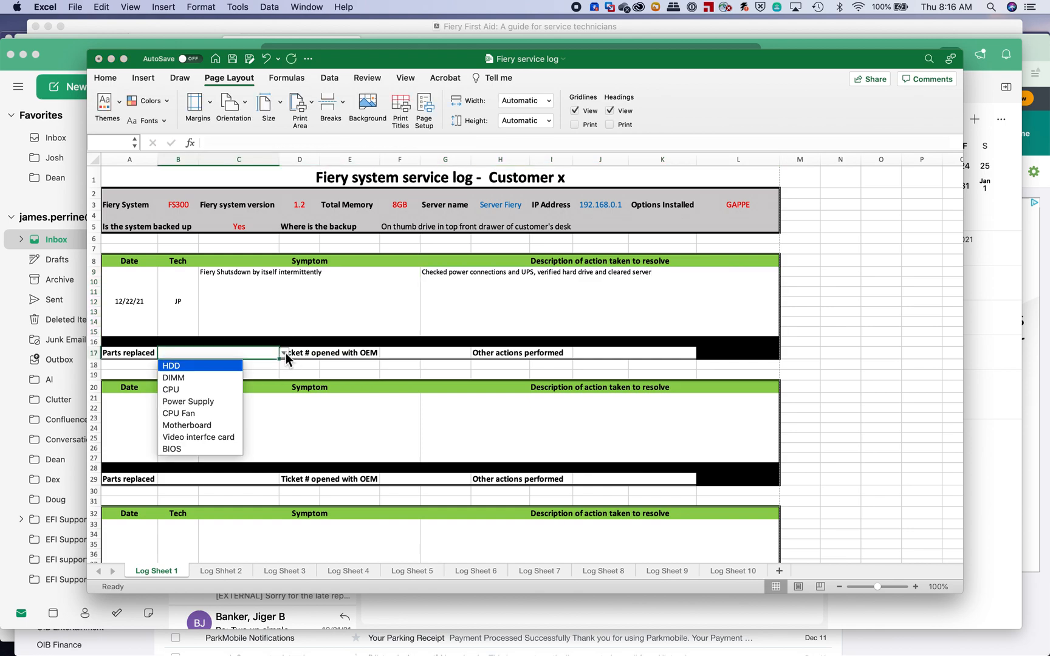
click(222, 402)
click(407, 354)
double_click(408, 355)
text(1)
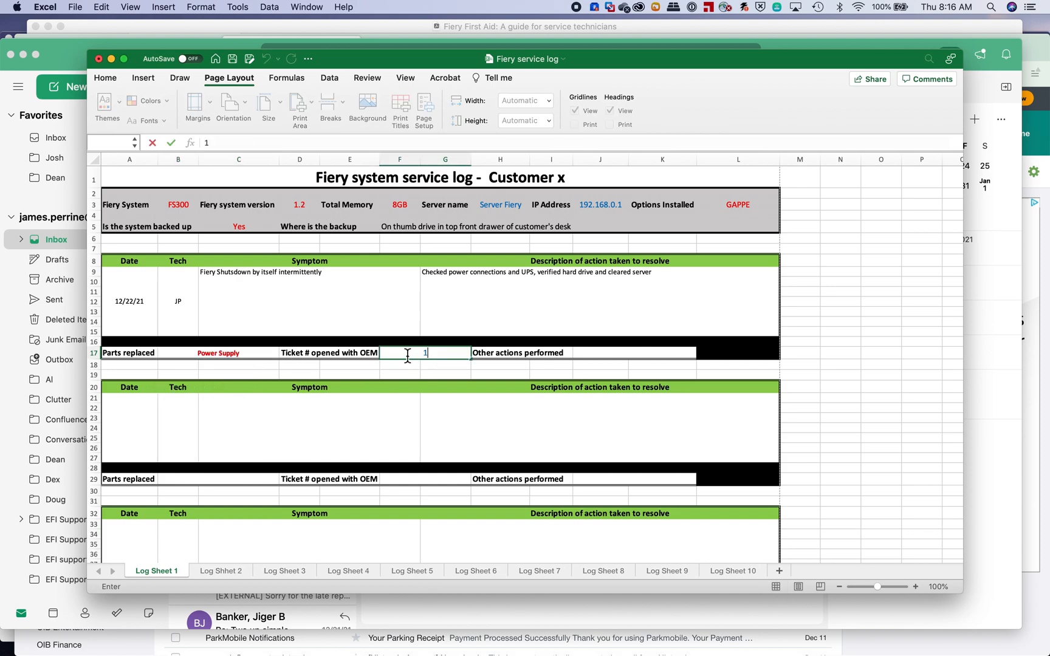
text(234567)
Set the first entry's other actions performed to "Installed patch".
click(598, 359)
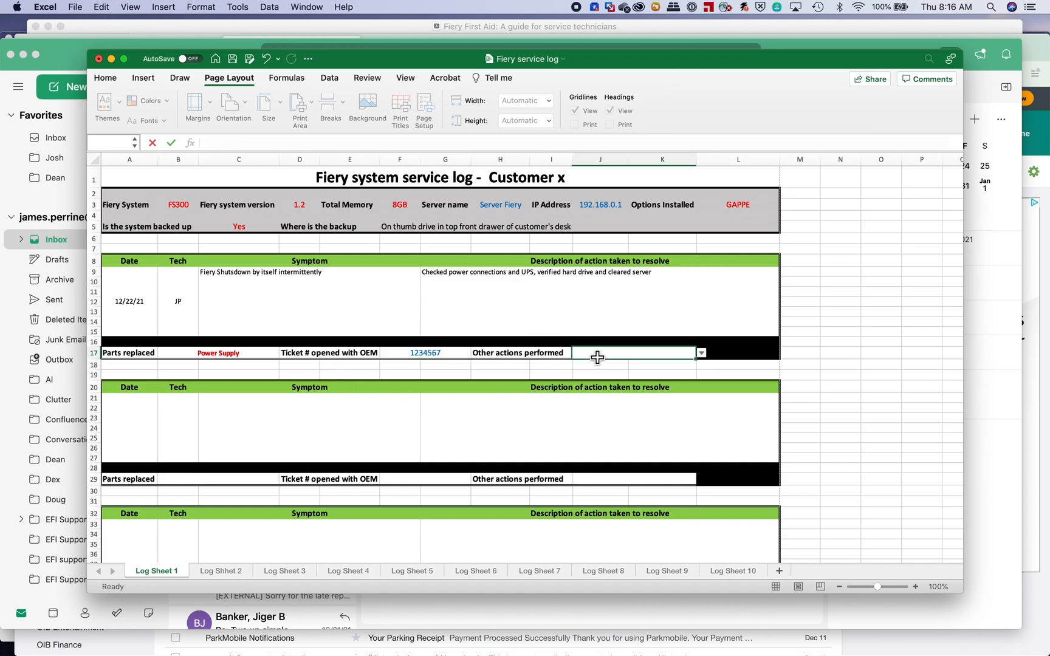
click(702, 353)
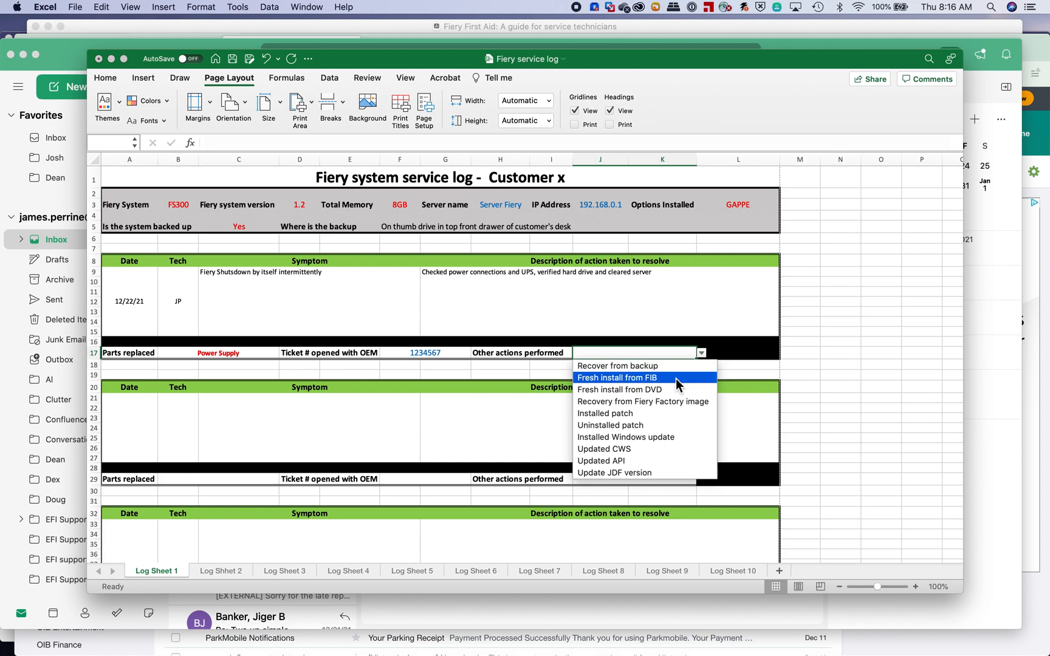
click(642, 415)
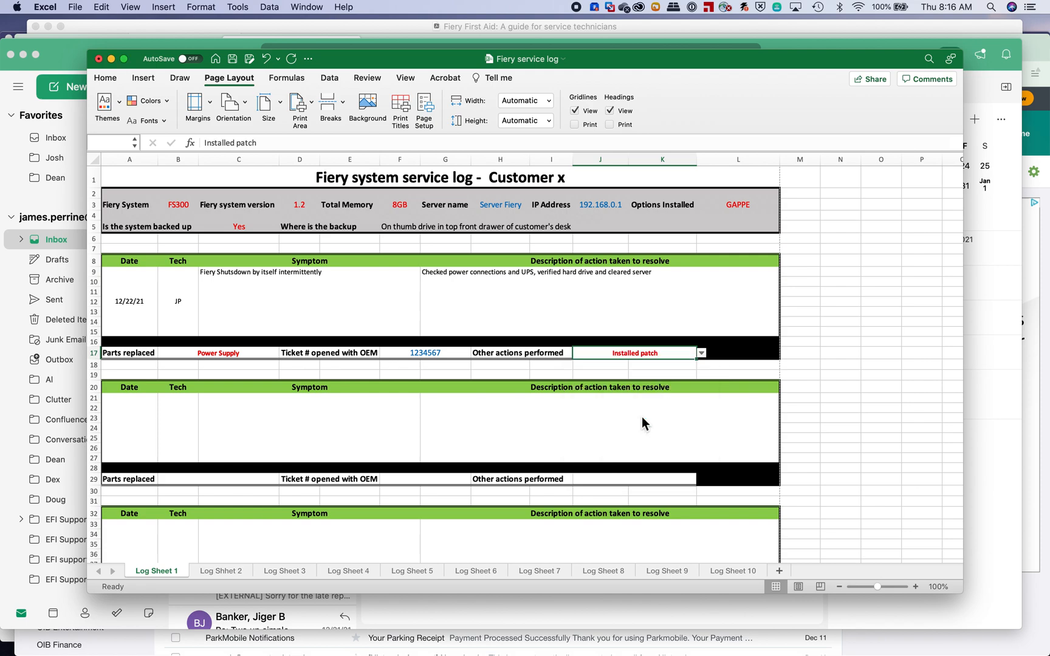
Review the options for the first entry's other actions performed, and look over the blank service entries below it.
click(702, 354)
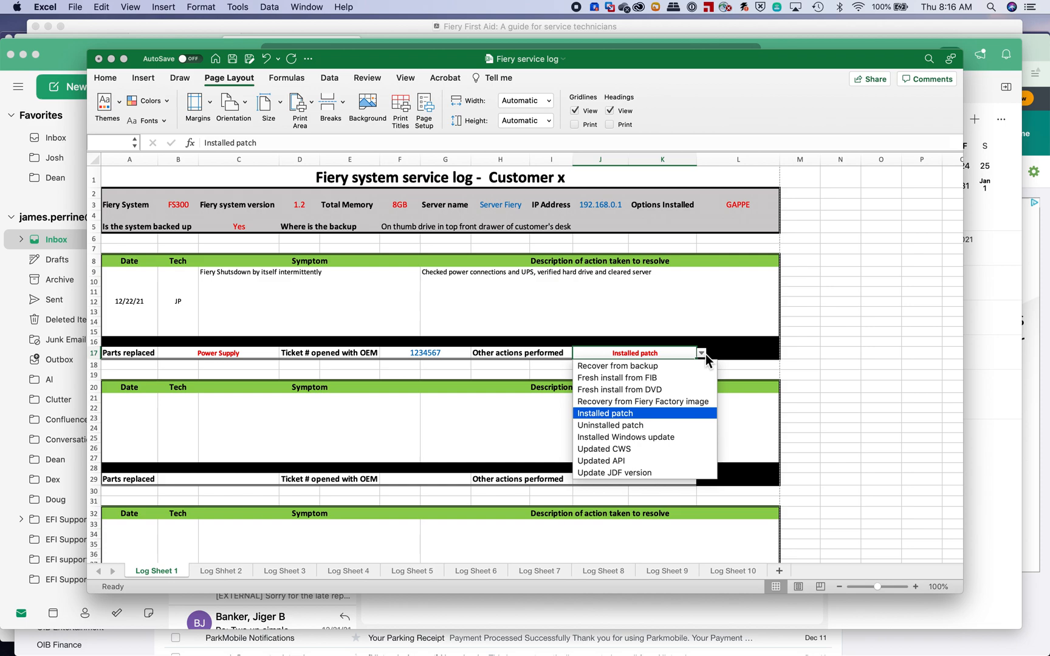
click(706, 319)
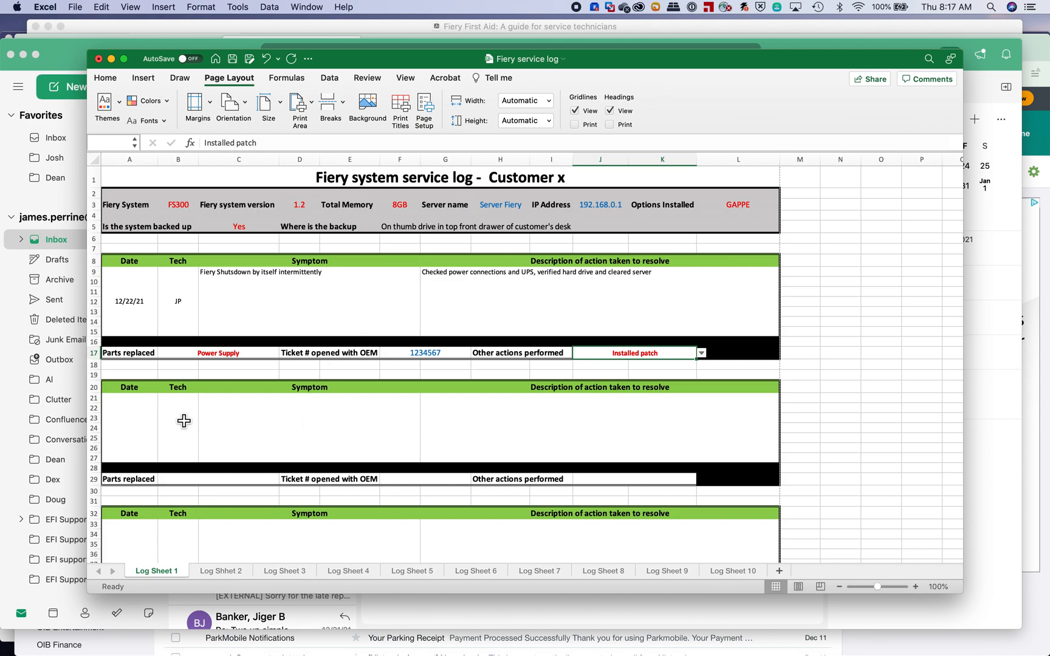
click(140, 419)
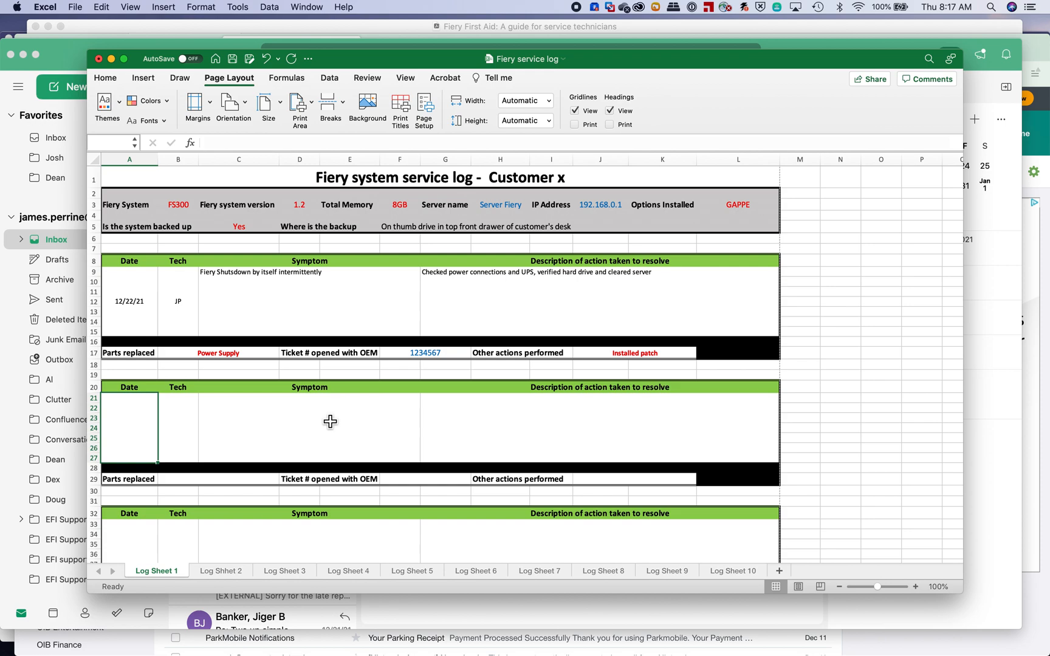
scroll(307, 446, down, 5)
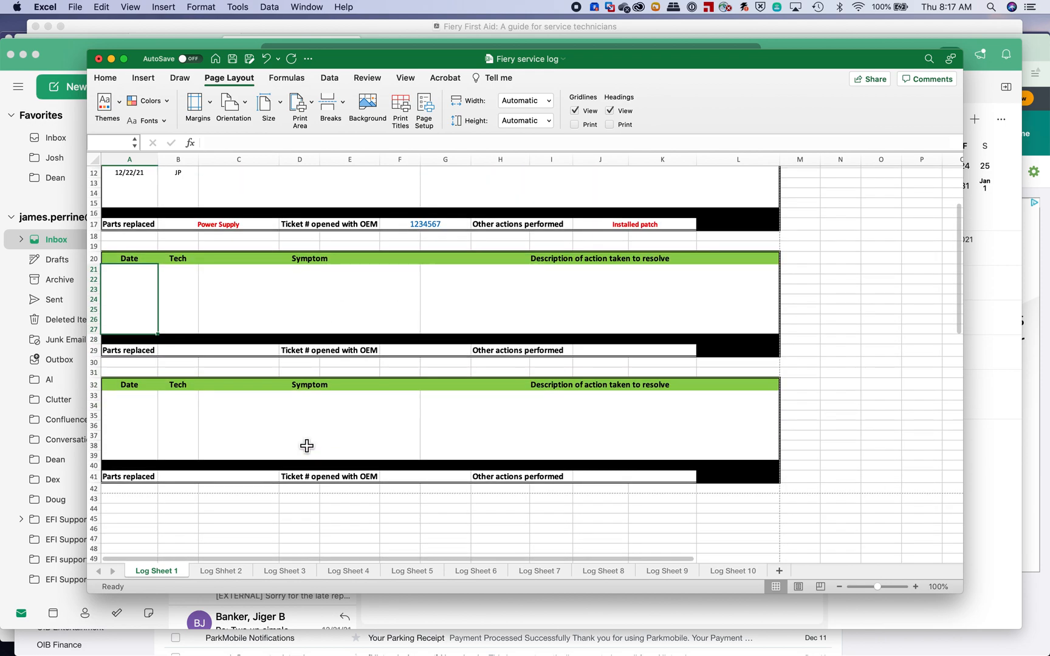
scroll(266, 414, up, 5)
scroll(268, 413, down, 5)
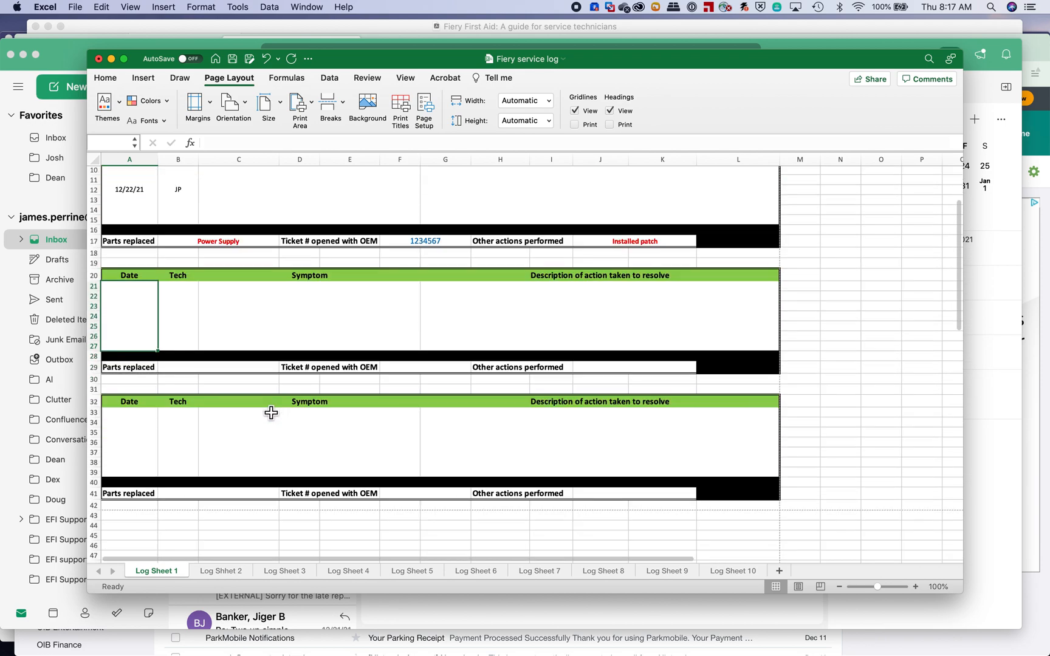
scroll(270, 413, up, 5)
scroll(271, 414, down, 5)
scroll(271, 414, up, 3)
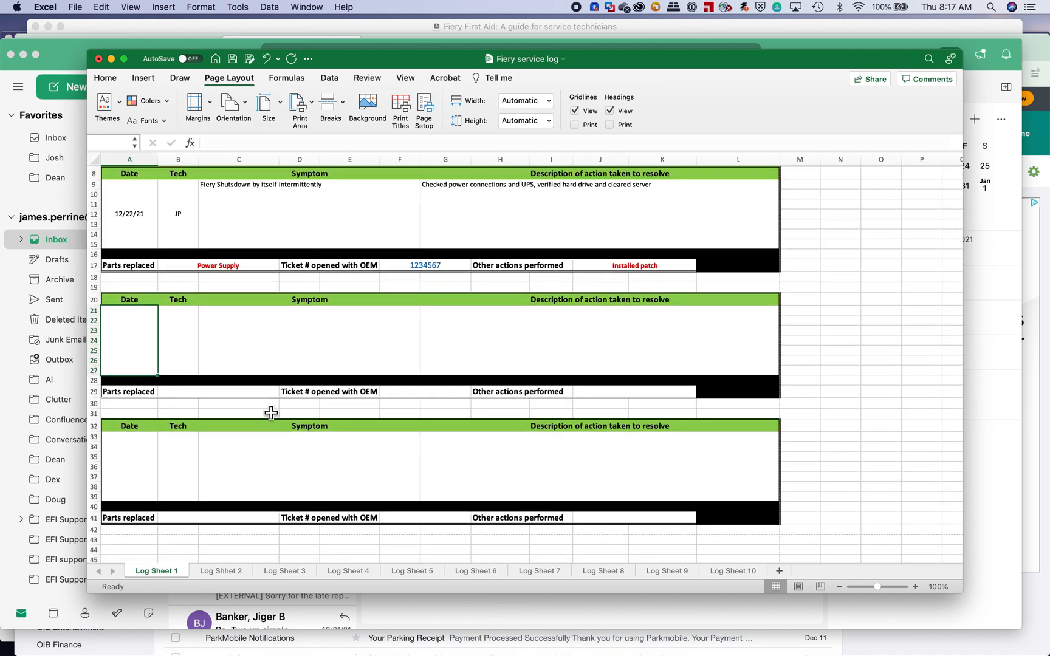
scroll(271, 413, up, 3)
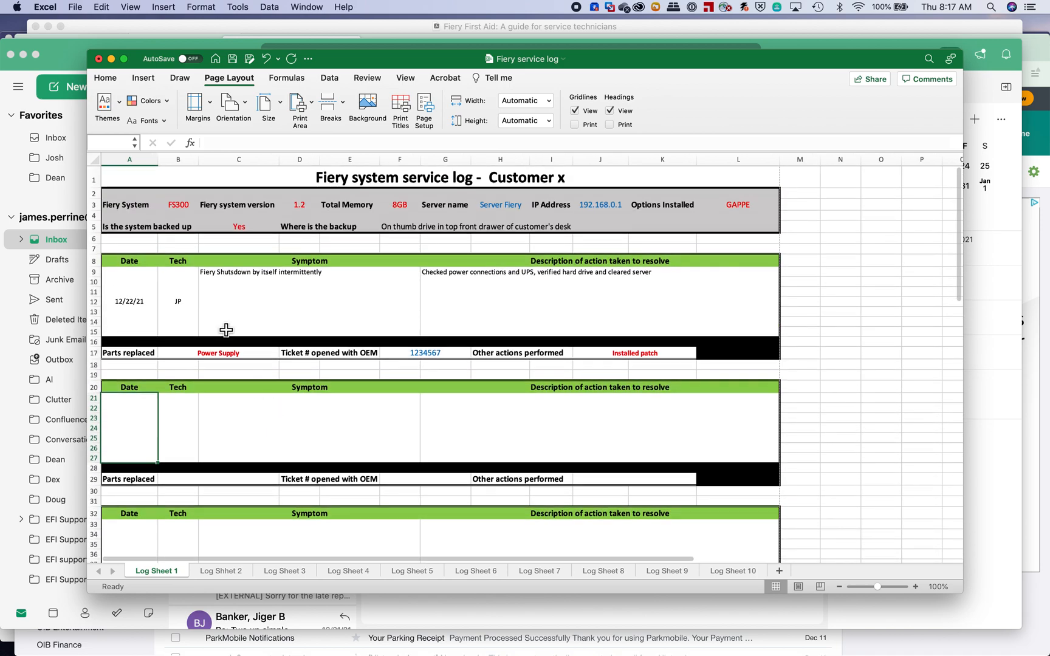
Check the print preview and print settings for Log Sheet 1, and close them without printing.
click(75, 7)
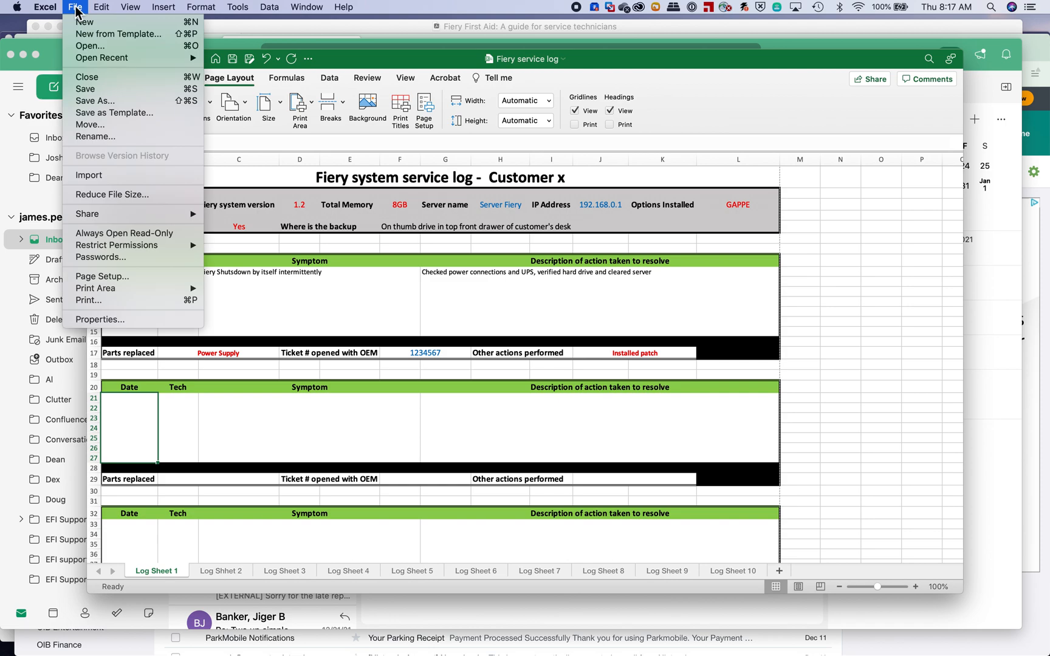
click(100, 301)
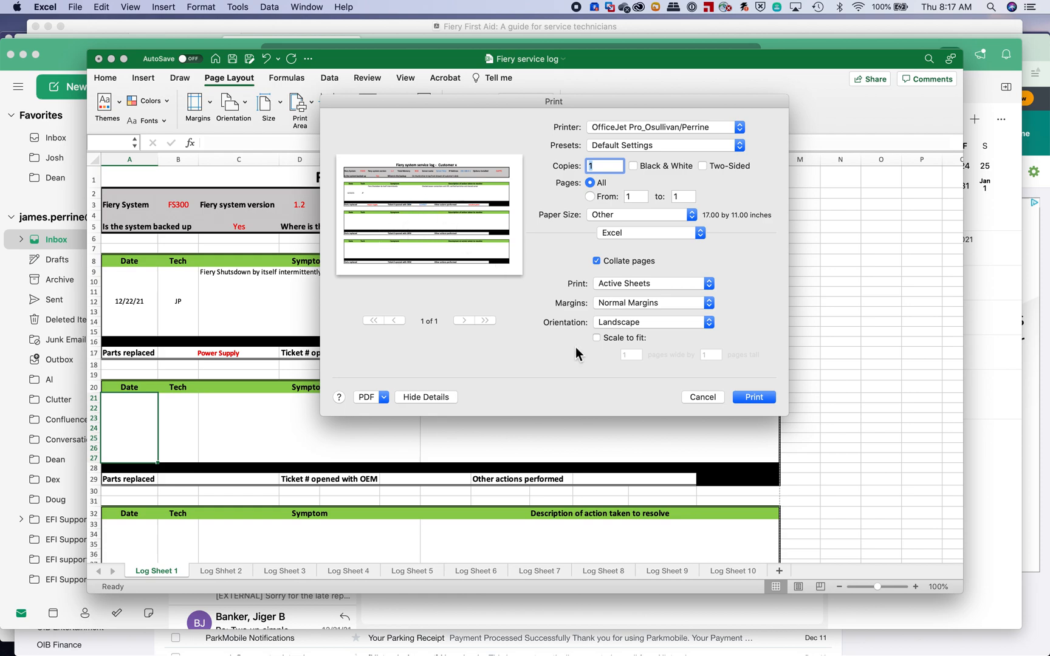
click(702, 397)
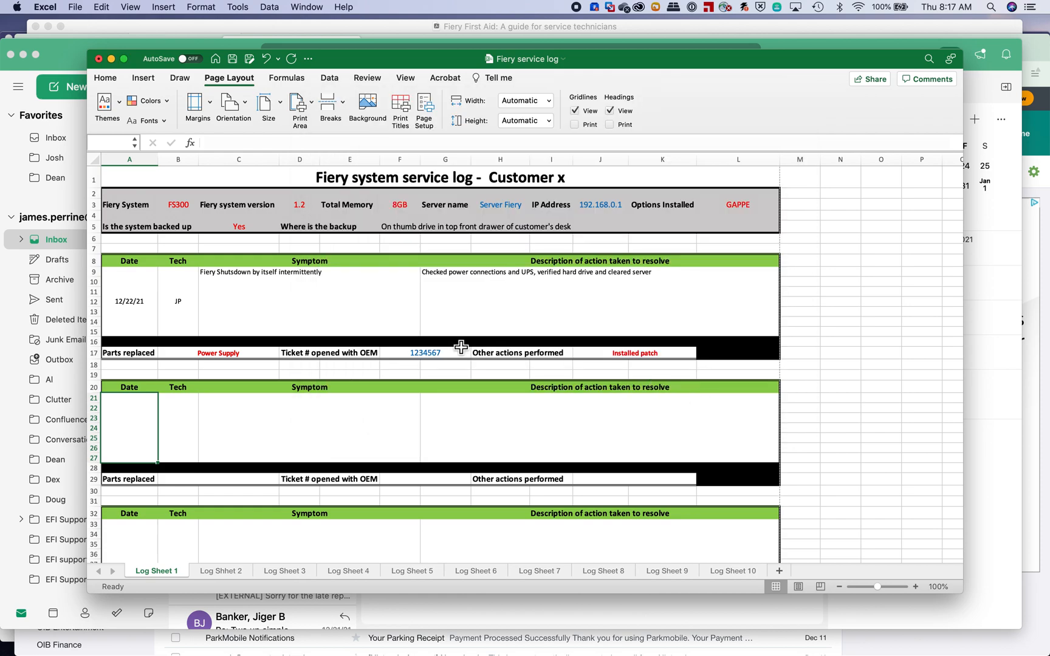
Look through the blank templates on the second, third and fourth log sheets, and return to Log Sheet 1.
click(226, 572)
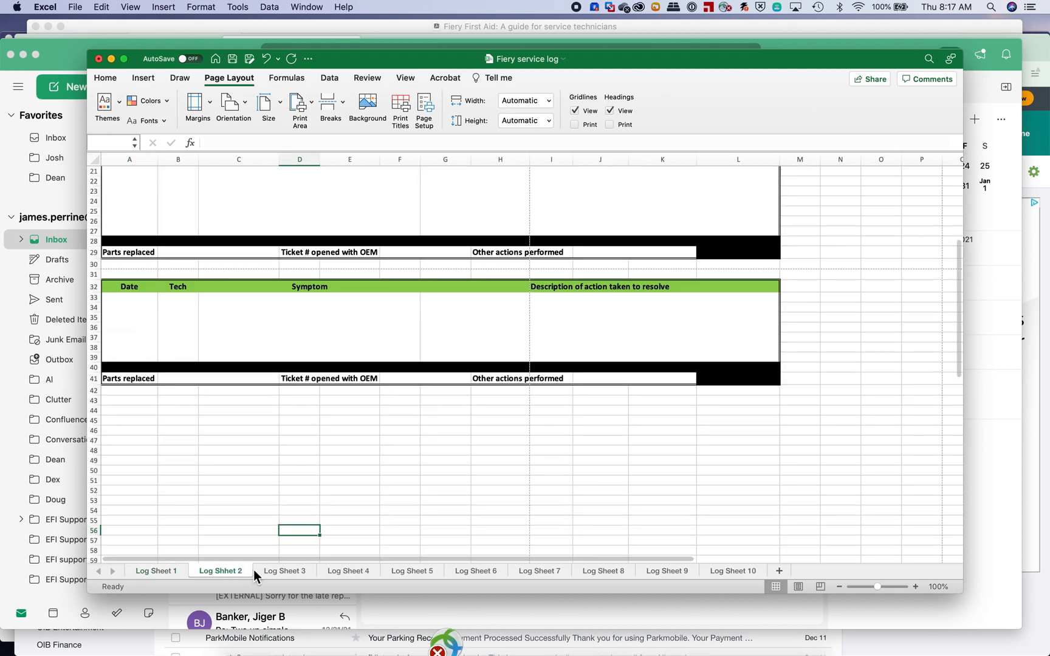
click(279, 571)
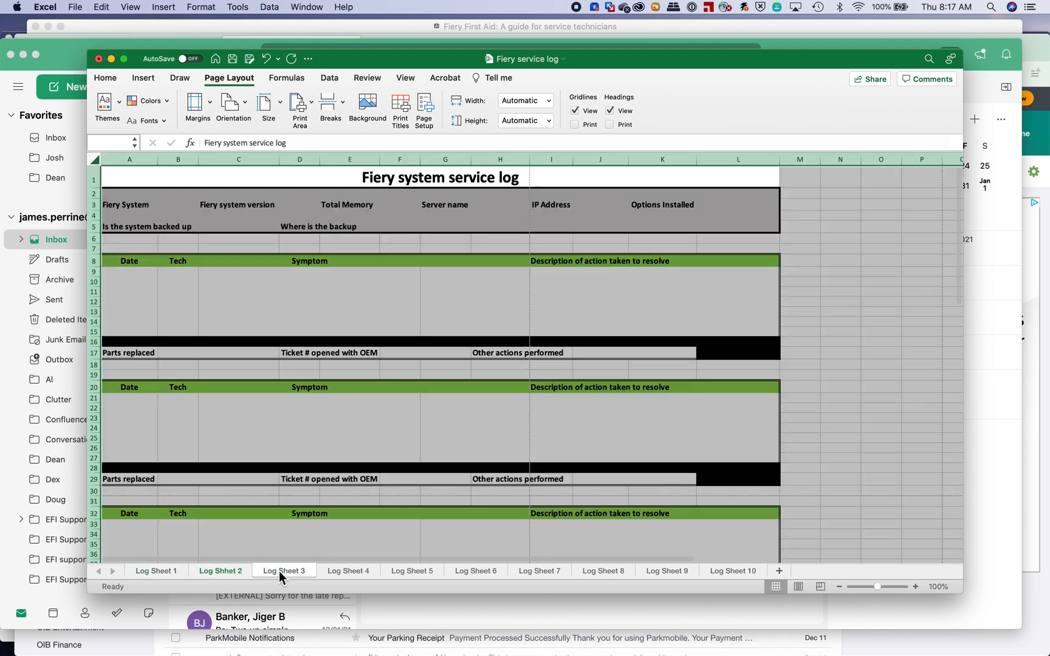
click(341, 573)
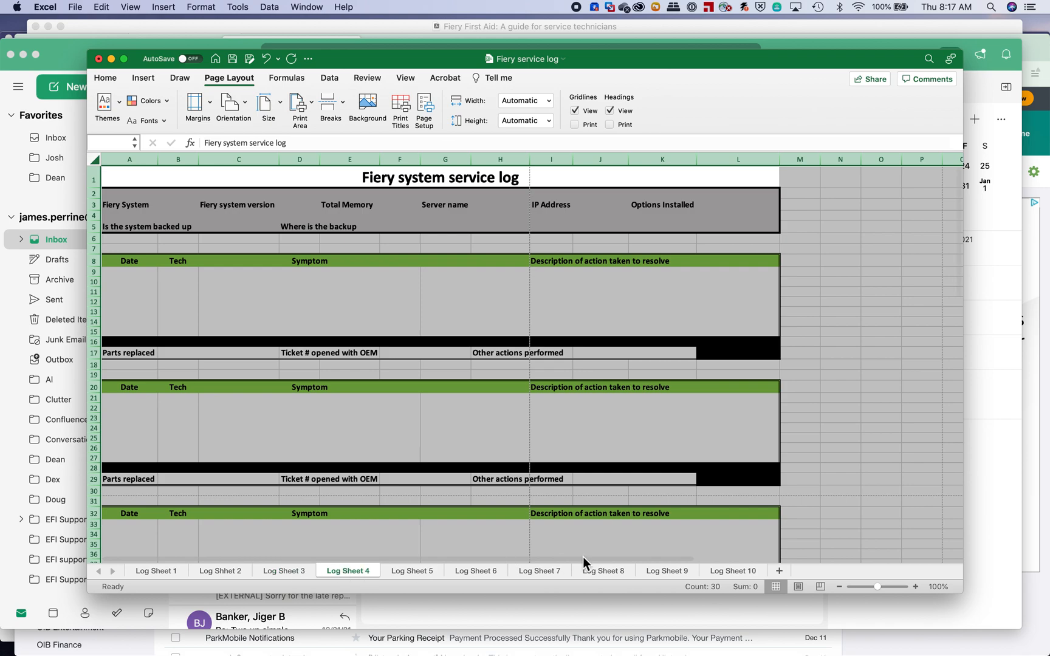
click(172, 572)
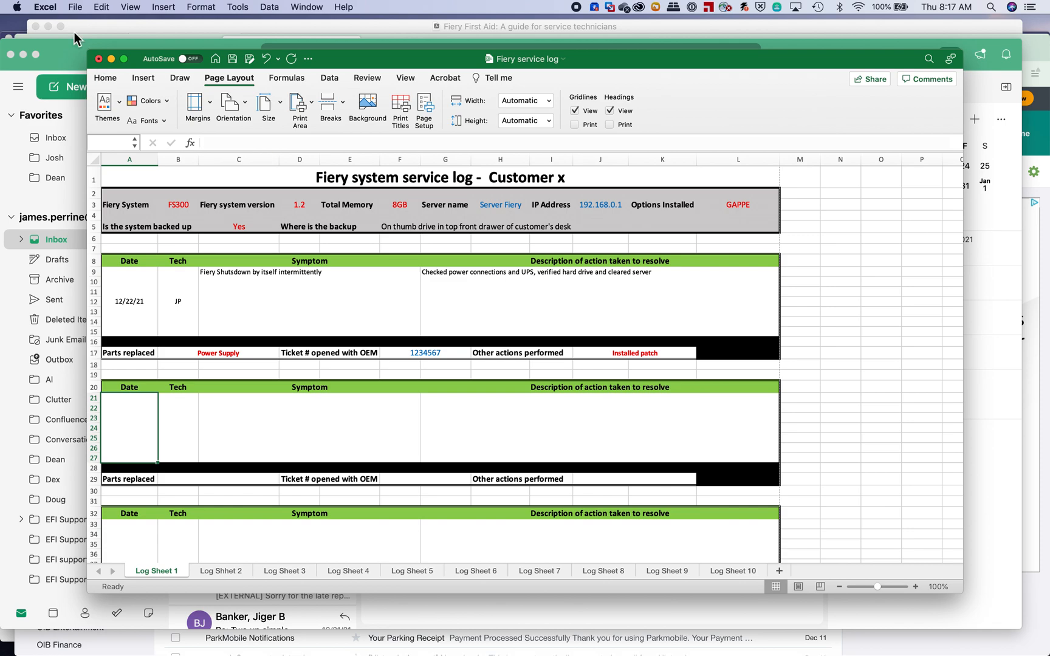
Check the name, location and format options for saving the workbook as a copy, without saving it.
click(74, 7)
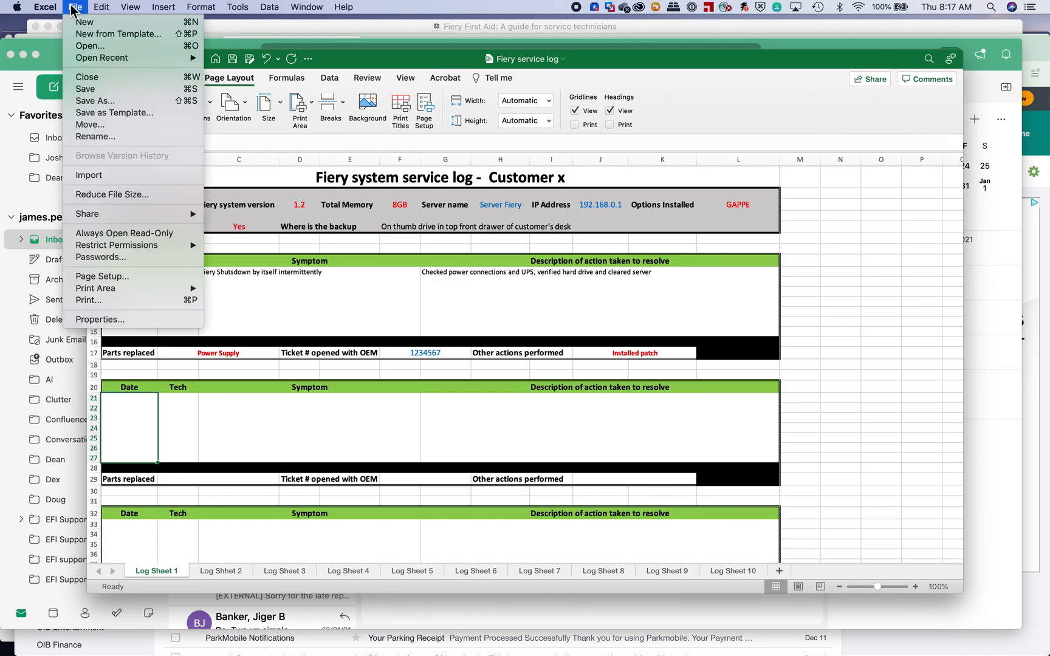
click(89, 101)
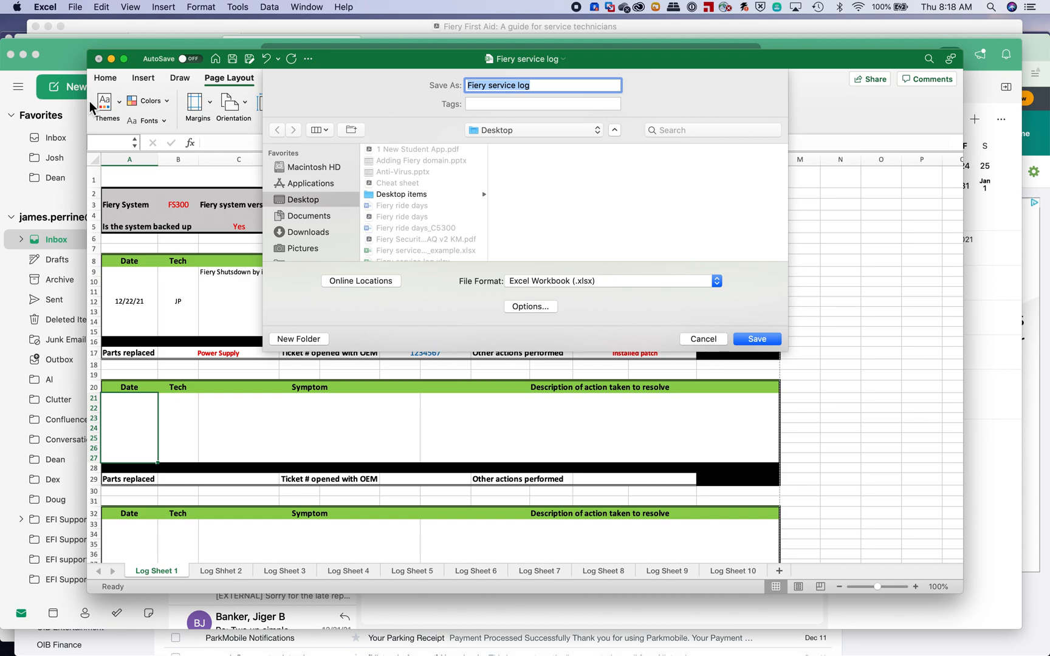
click(698, 339)
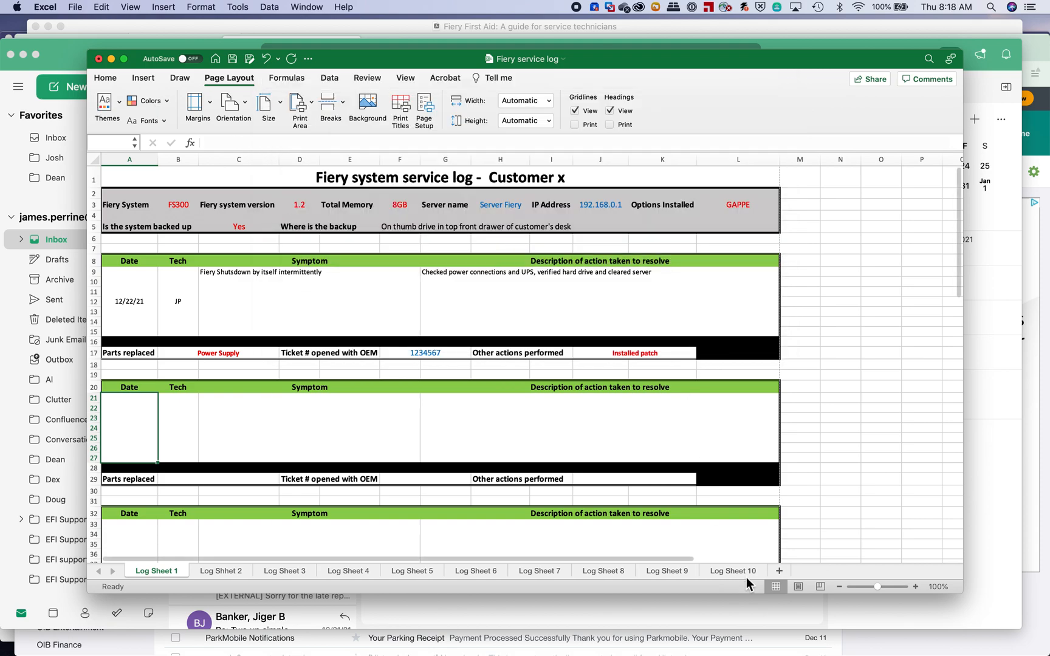
Add a blank worksheet after Log Sheet 1 and open Log Sheet 10.
click(778, 571)
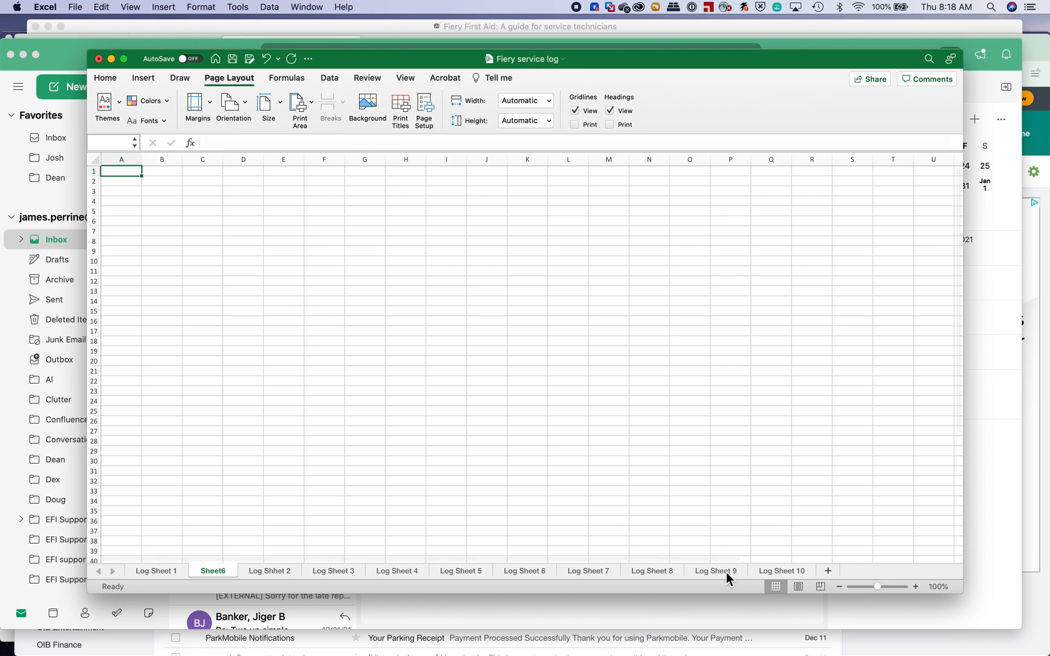
click(726, 573)
click(780, 572)
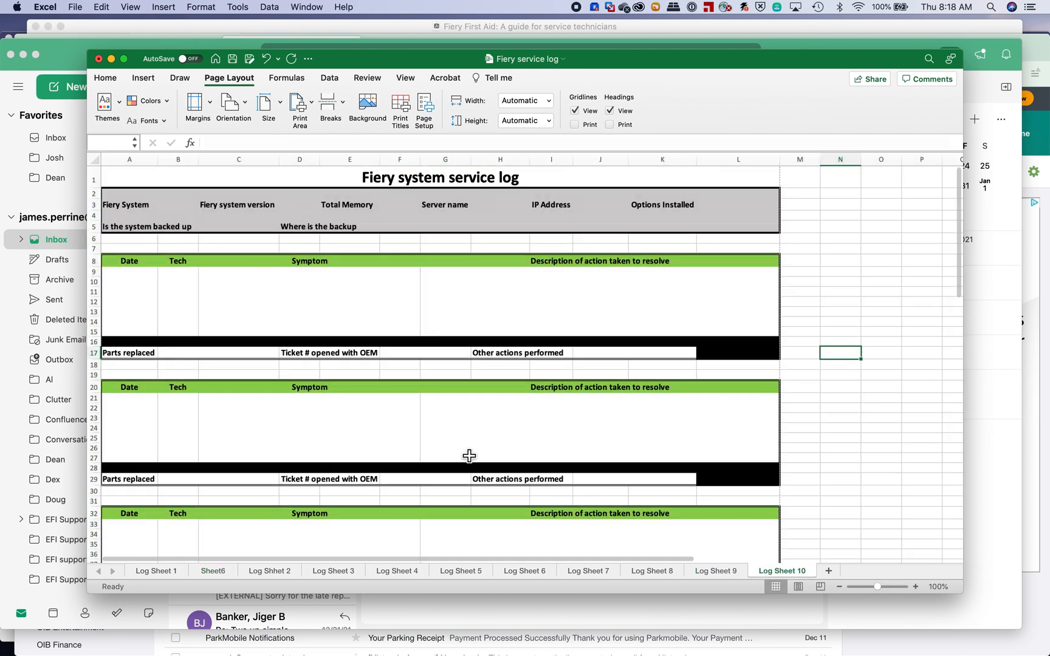
Copy the entire Log Sheet 10 template into a new worksheet placed after it.
click(100, 162)
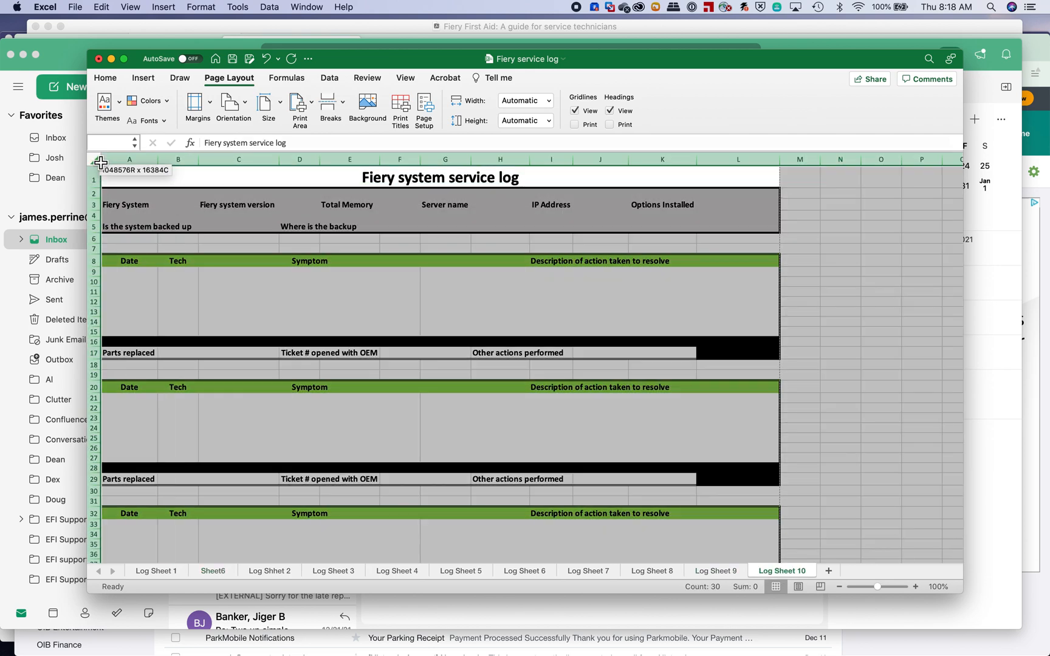
key(super+c)
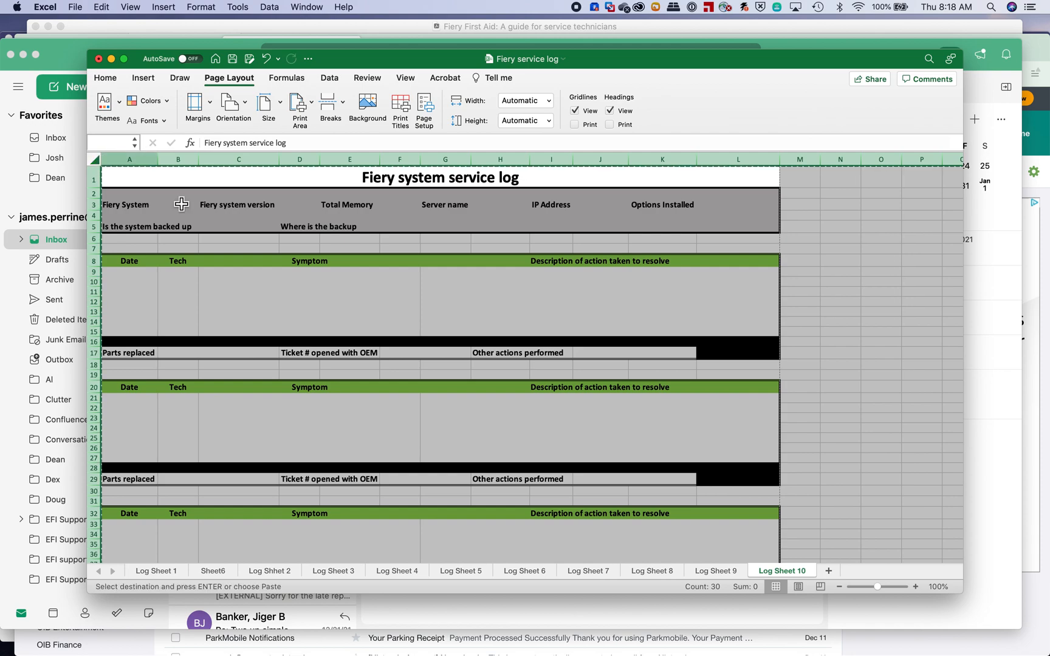
click(829, 572)
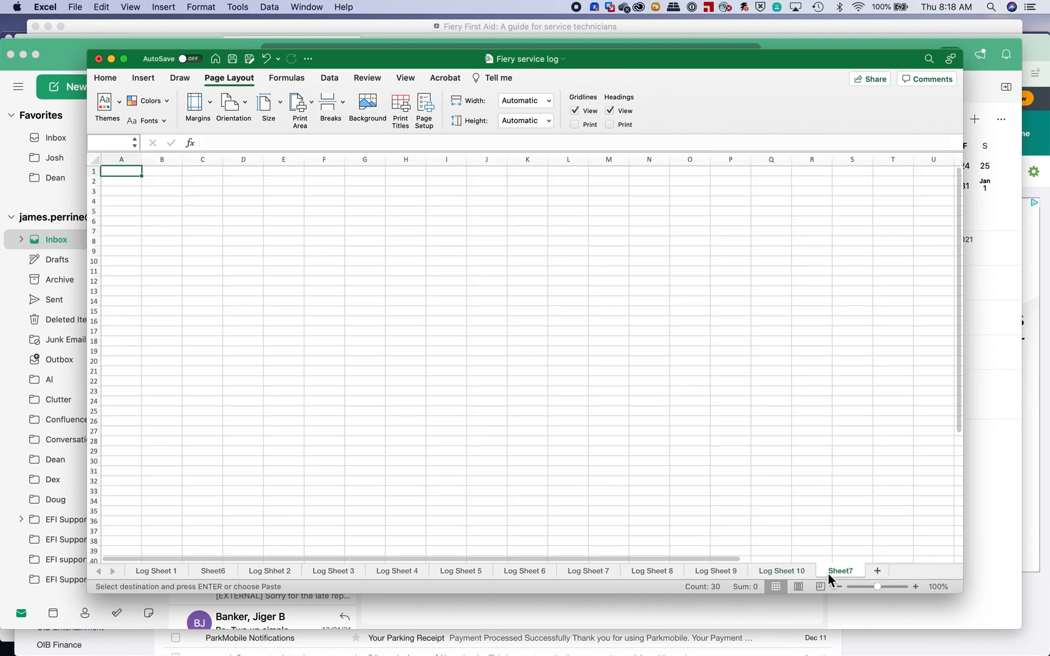
click(94, 160)
key(super+v)
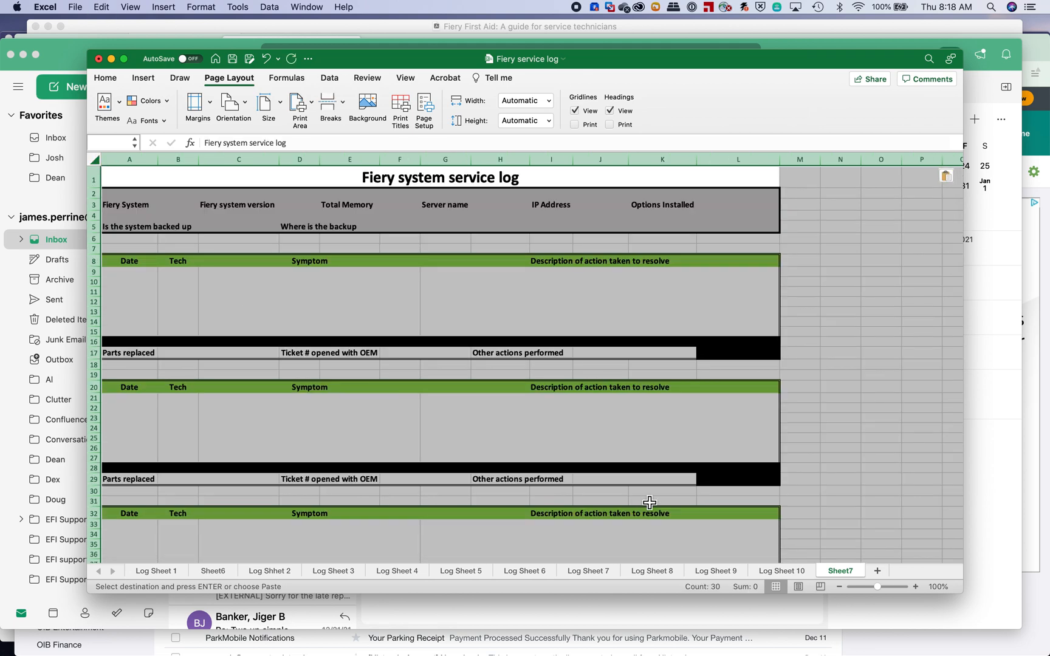
Open the name of the newly pasted sheet for editing, and return to Log Sheet 1.
right_click(837, 574)
click(862, 536)
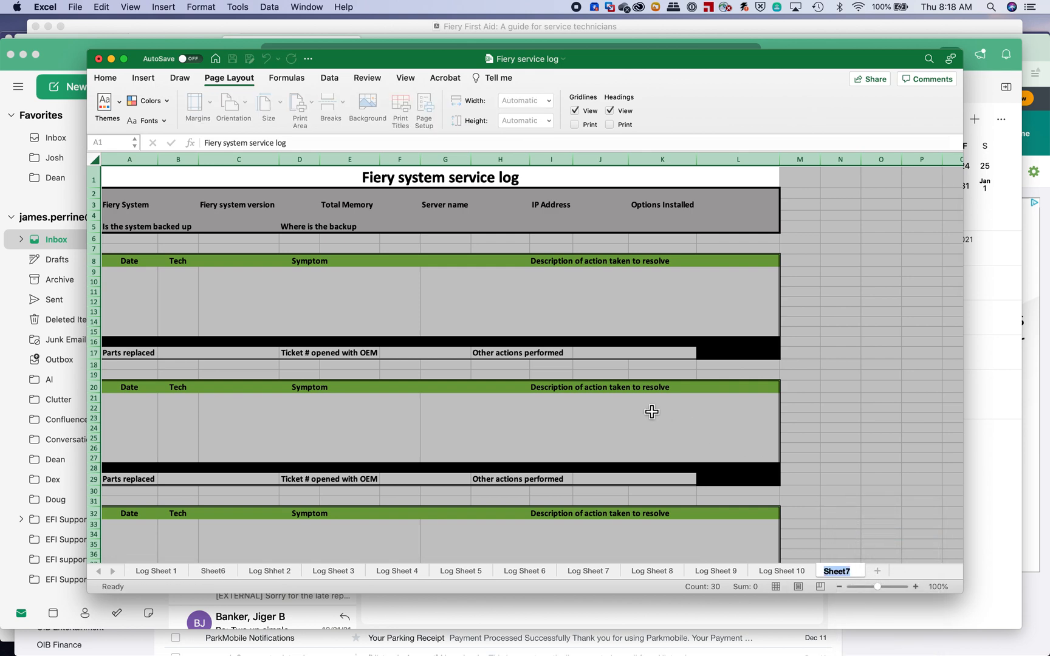
click(168, 573)
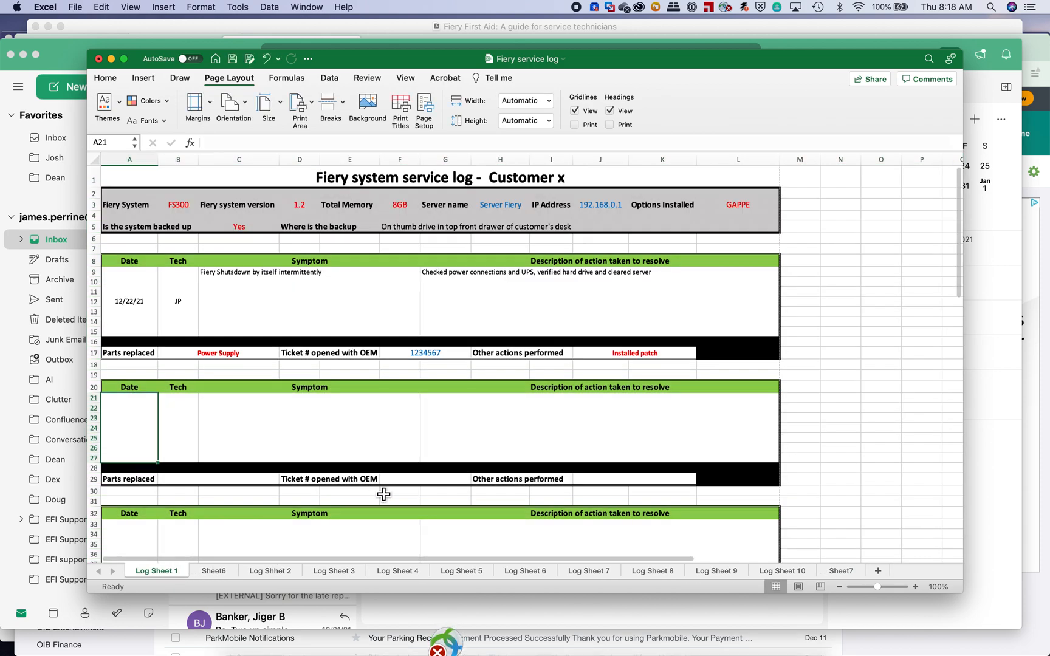